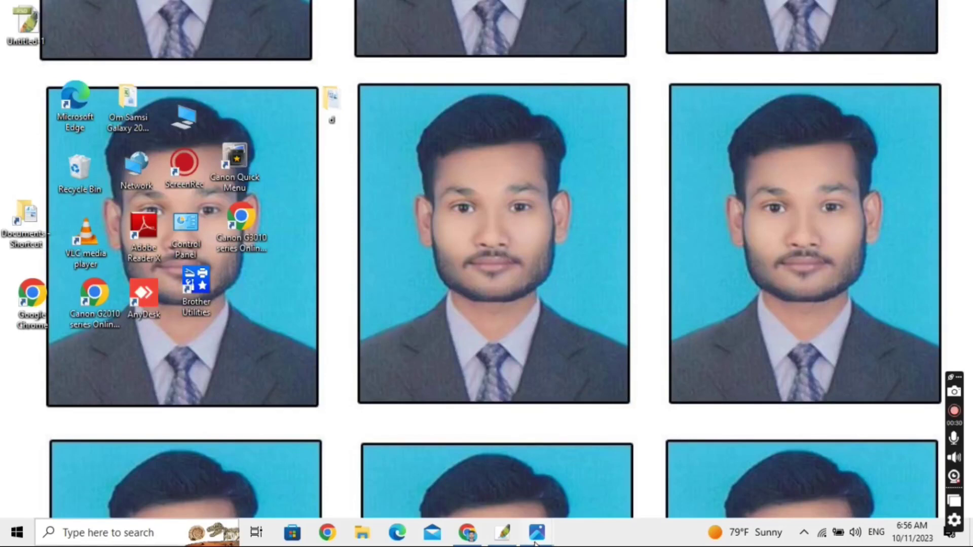
View the downloaded EDV Lottery and EDV Nepal result images, then close the photo viewer.
click(602, 434)
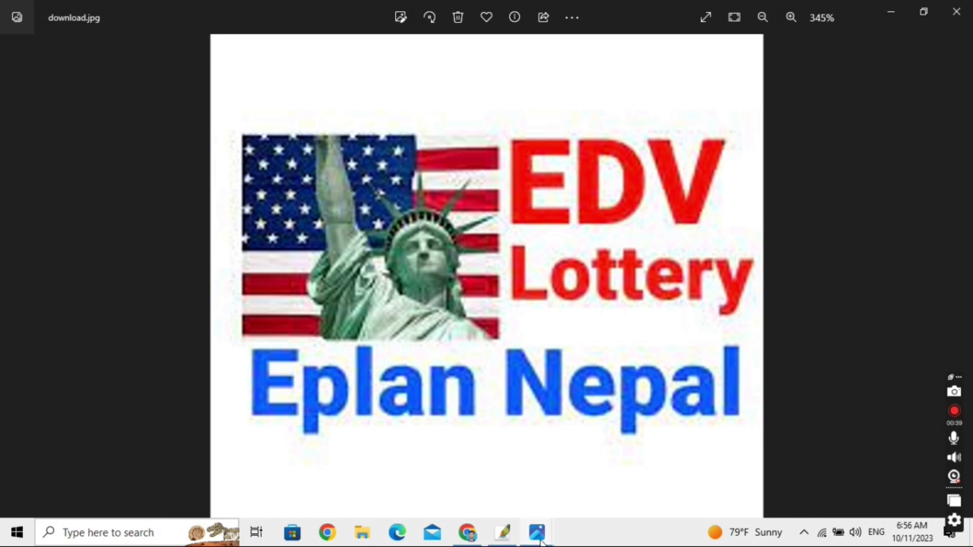
mouse_move(537, 532)
click(474, 463)
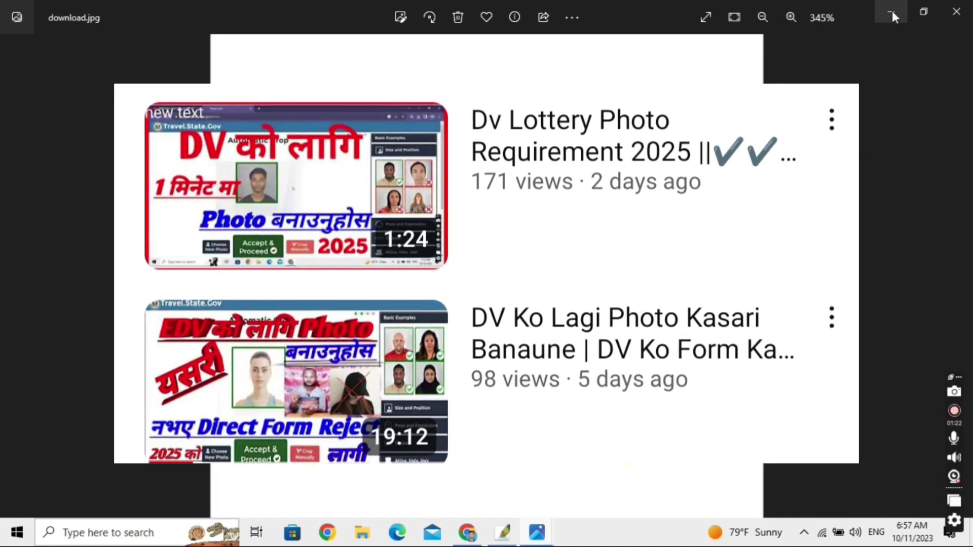
click(891, 11)
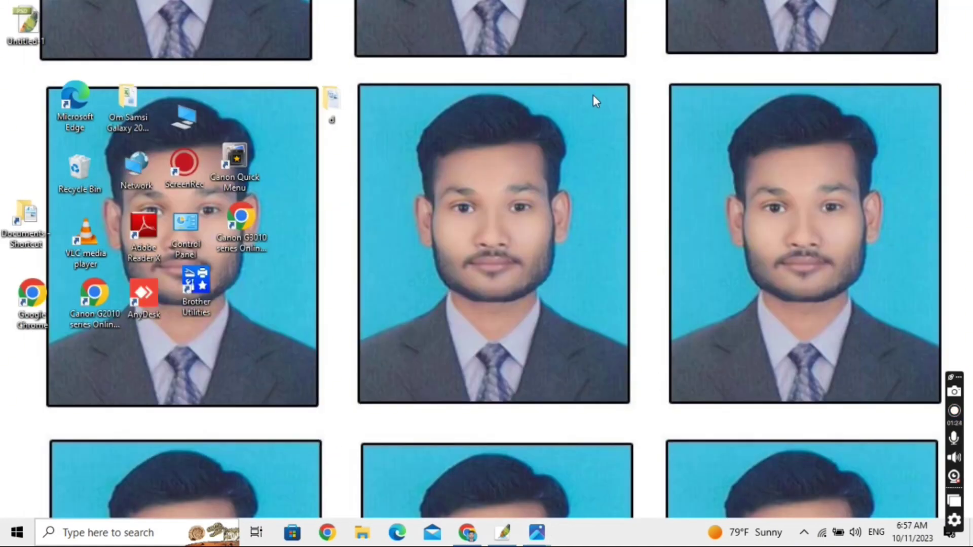
Refresh the desktop and restore the empty Photoshop workspace.
right_click(593, 96)
click(687, 138)
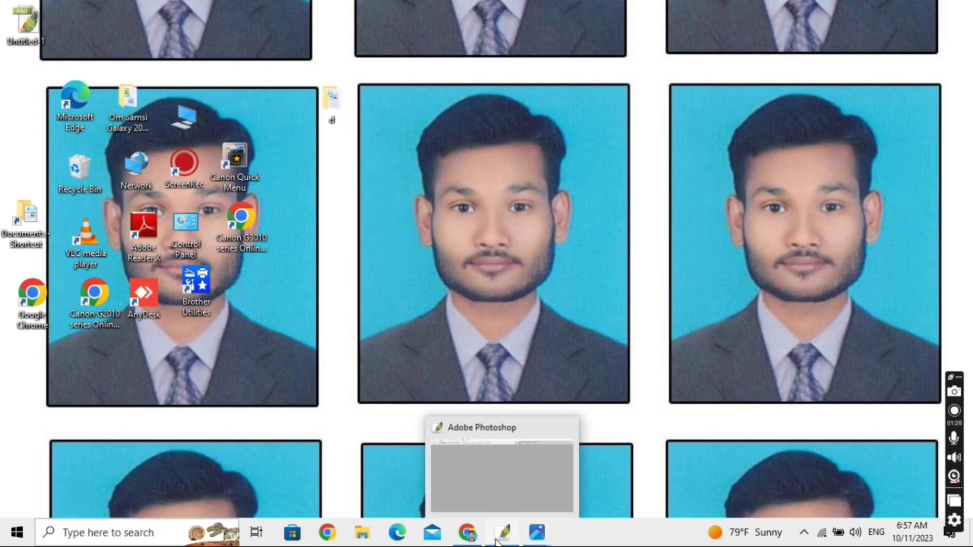
mouse_move(502, 532)
click(508, 539)
click(510, 540)
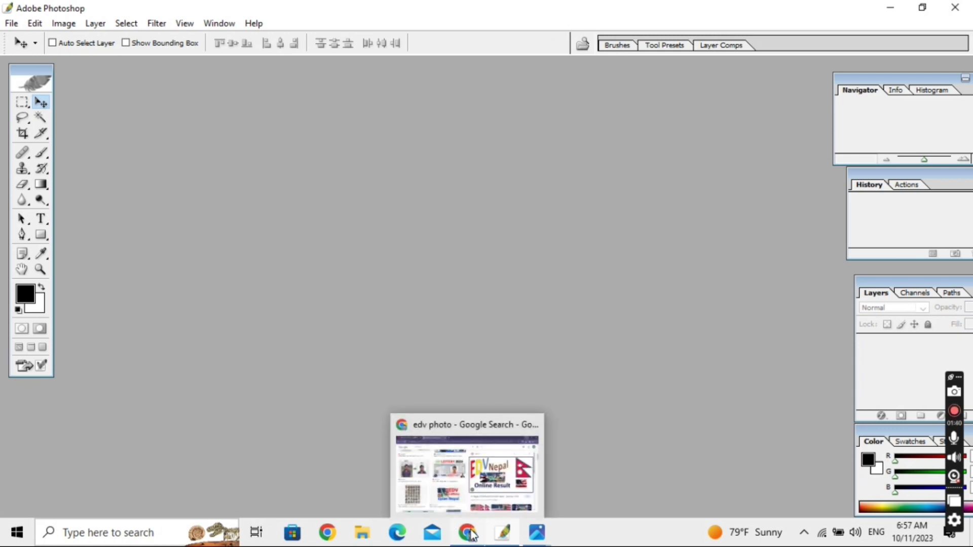
mouse_move(467, 532)
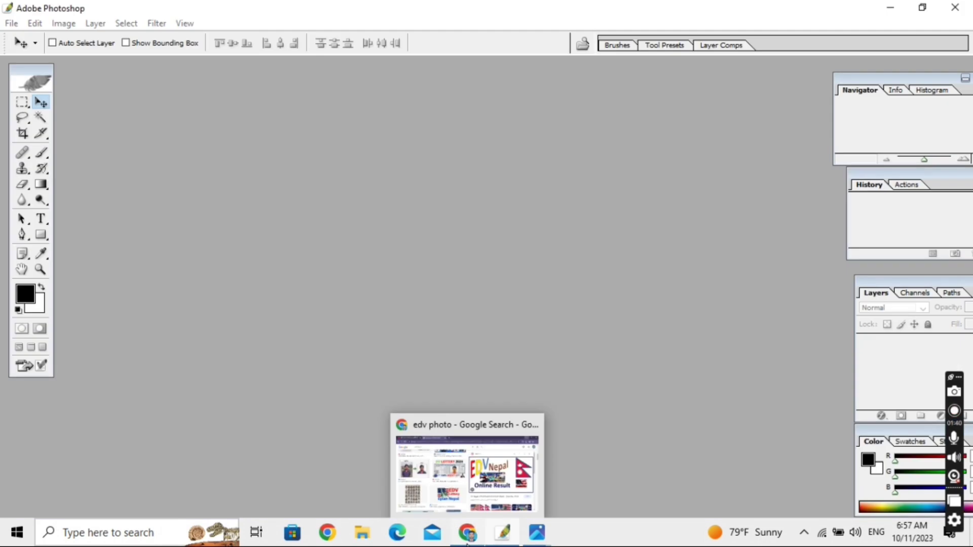
Search Google for 'edv photo size' from Chrome's address bar.
click(467, 541)
click(250, 41)
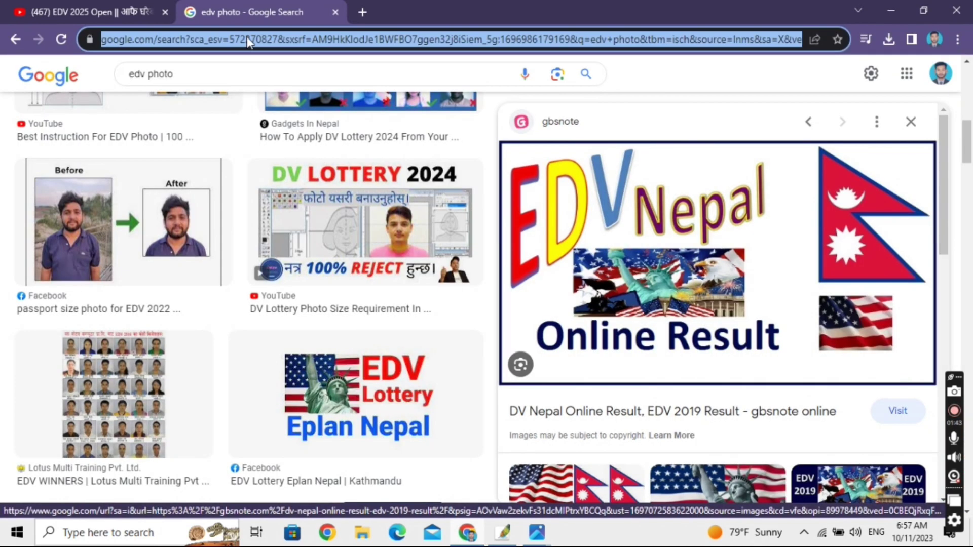
text(p)
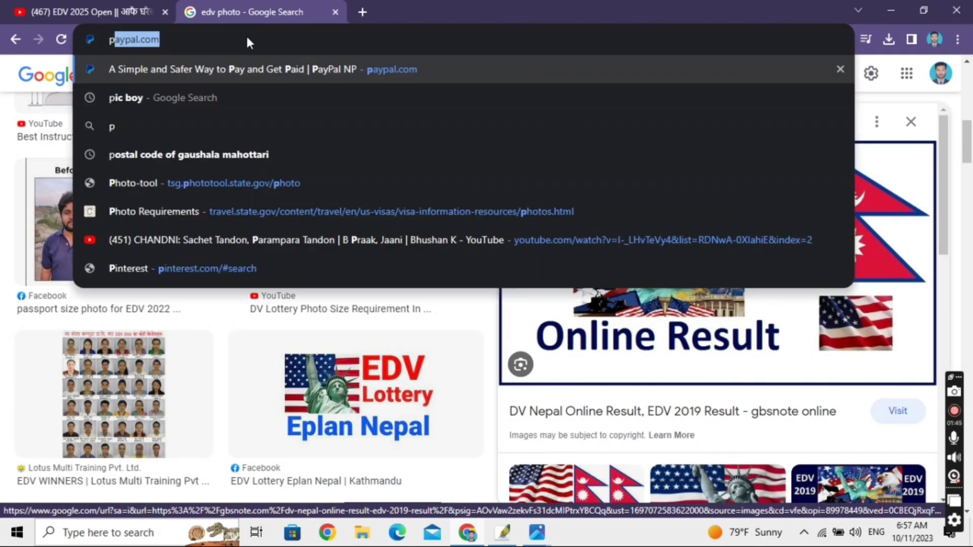
key(BackSpace)
key(BackSpace)
text(edv p)
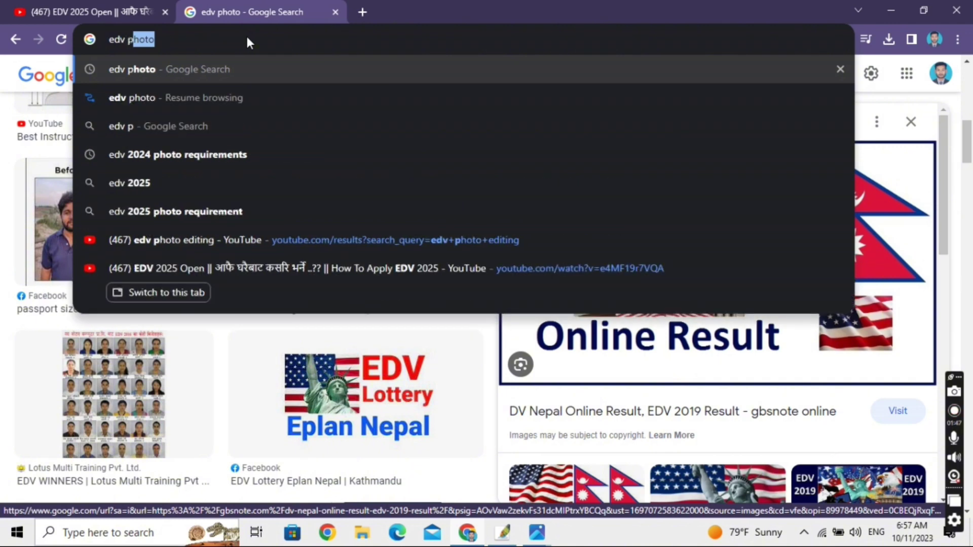
text(hot)
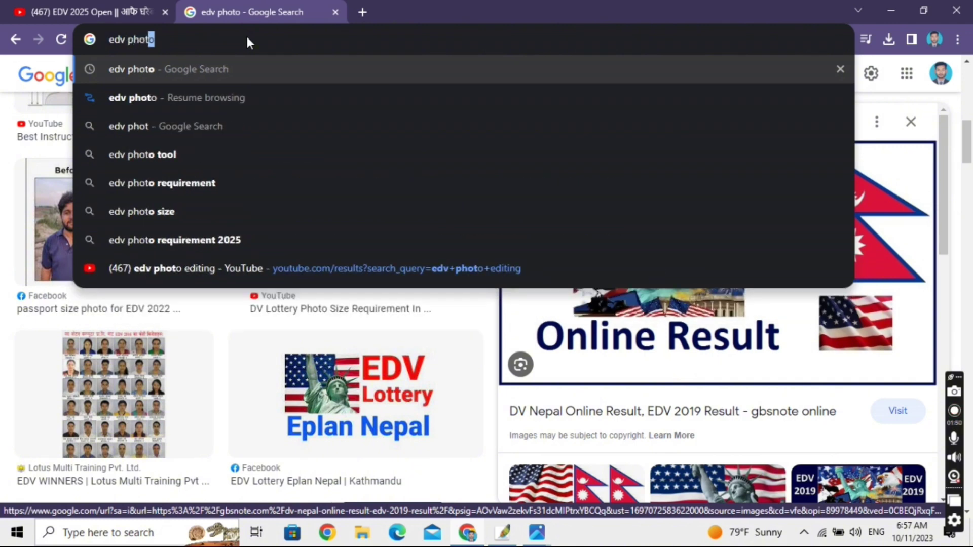
text(o si)
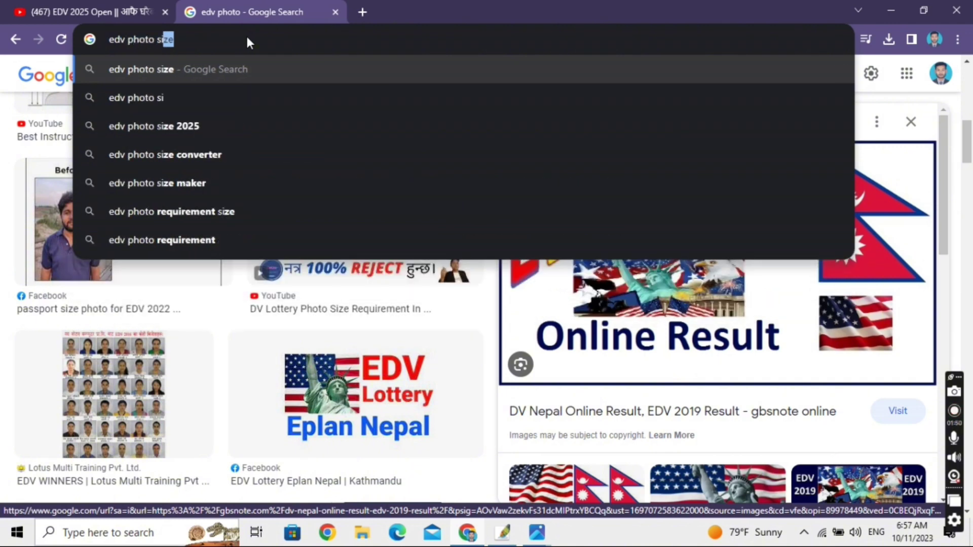
key(Return)
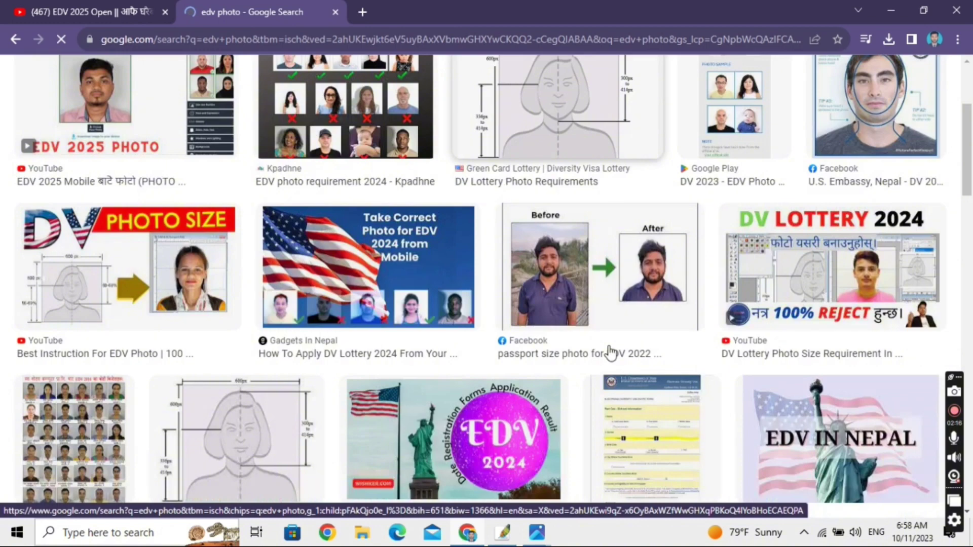
scroll(610, 350, up, 4)
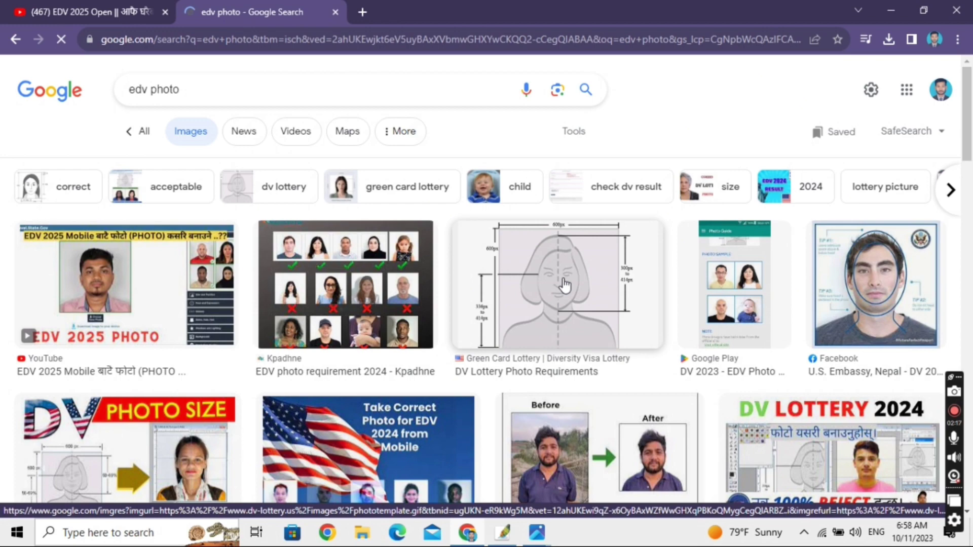
Save the DV Lottery Photo Requirements image to Downloads as 'sadfdfsadf'.
click(565, 286)
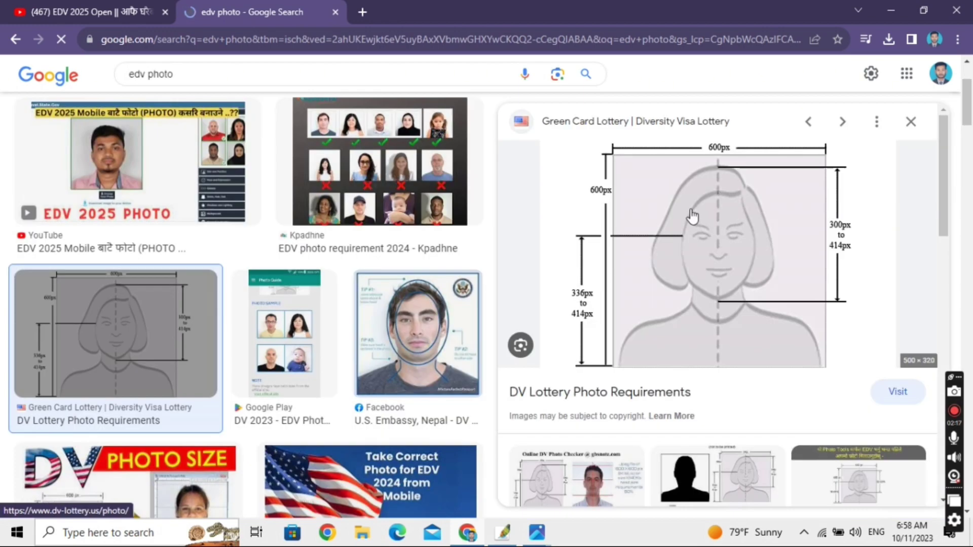
right_click(692, 217)
click(753, 364)
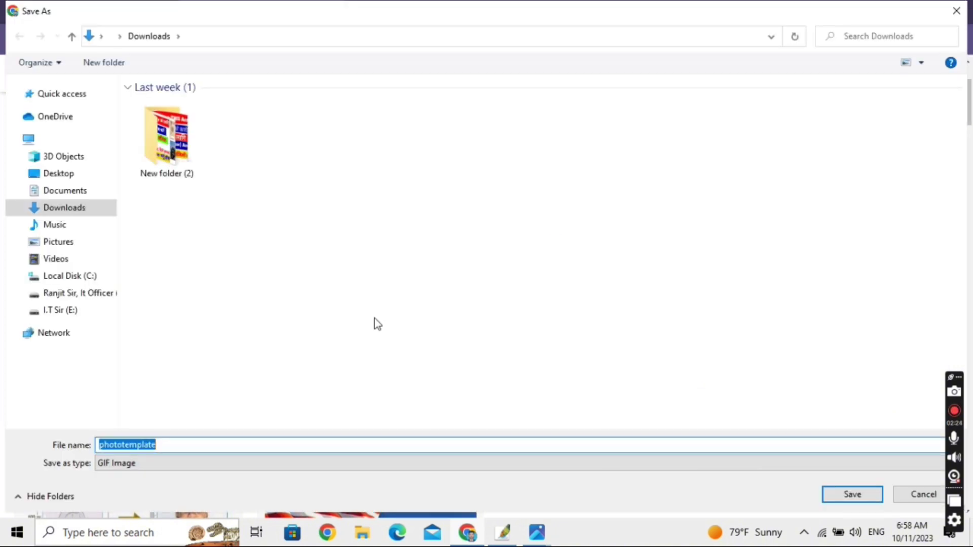
text(sadfdfsadf)
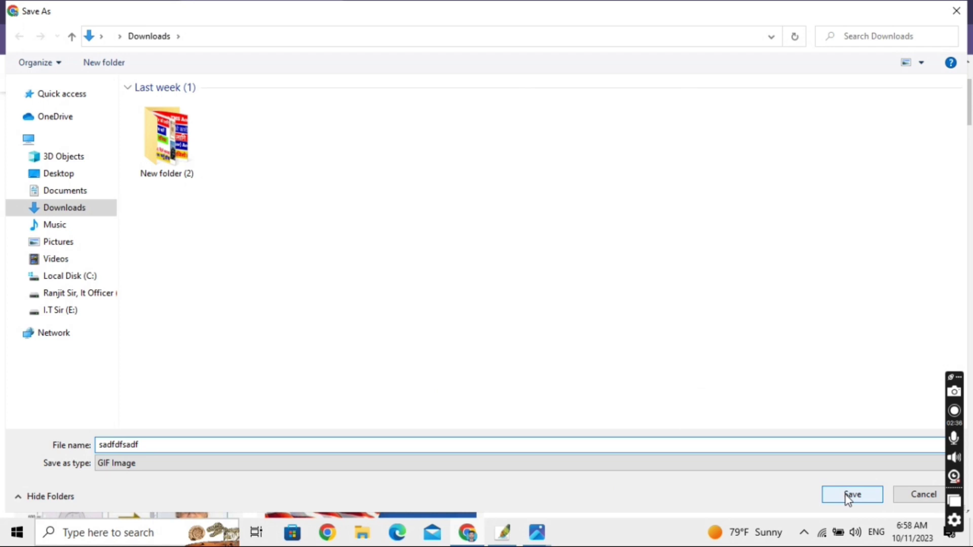
click(848, 497)
right_click(693, 177)
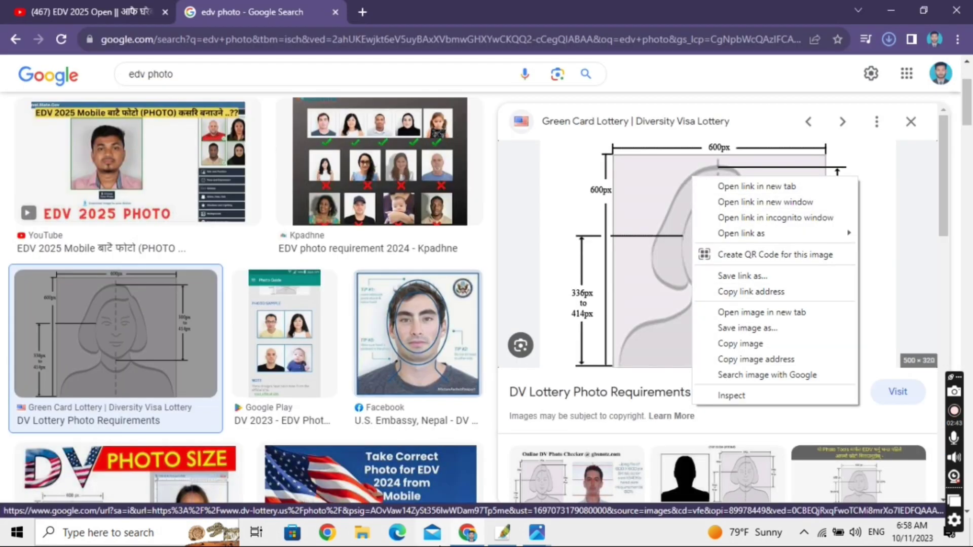
Open sadfdfsadf.gif from This PC > Downloads in Photoshop.
key(alt+Tab)
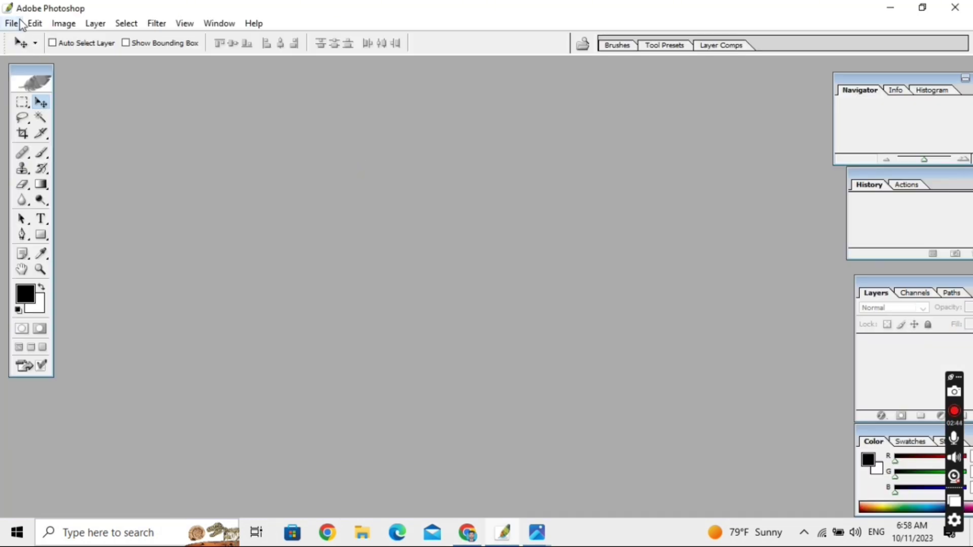
click(19, 24)
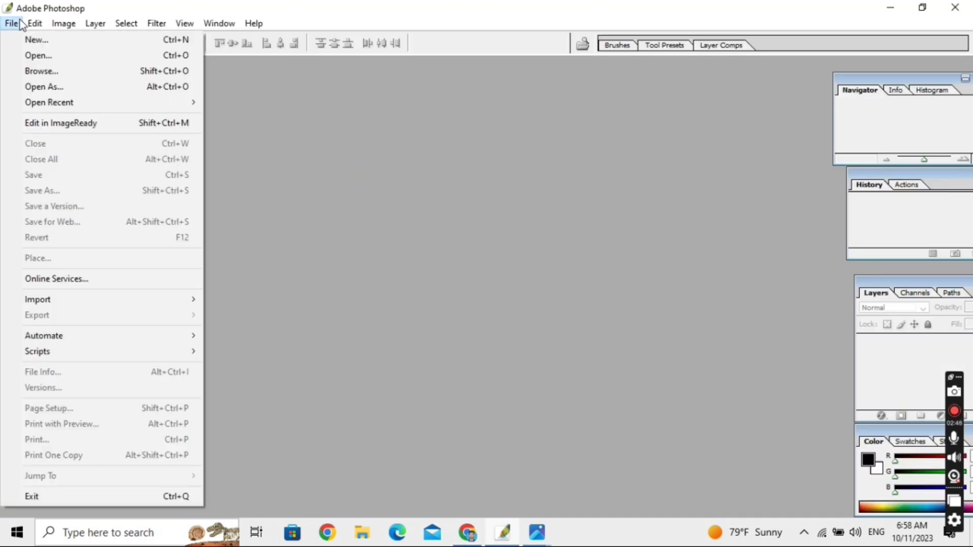
click(46, 55)
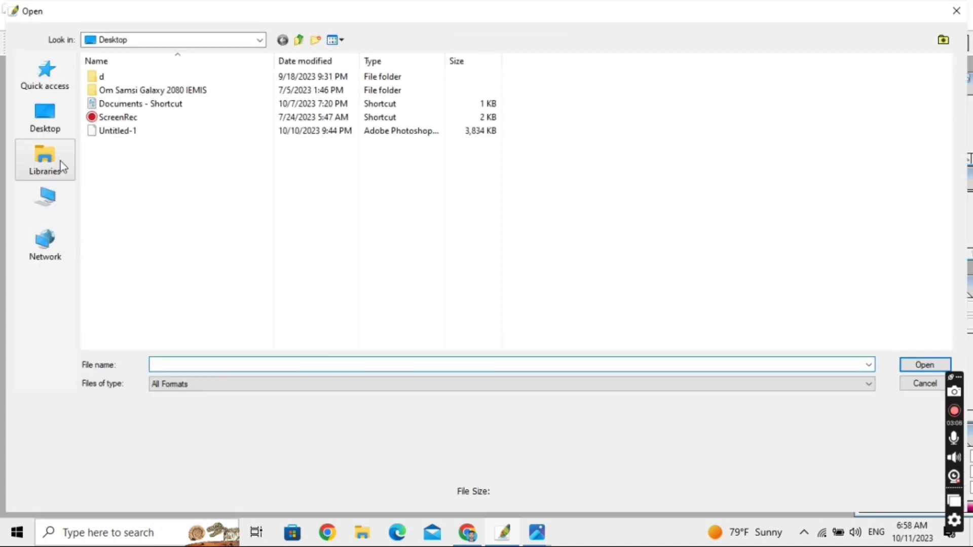
click(52, 206)
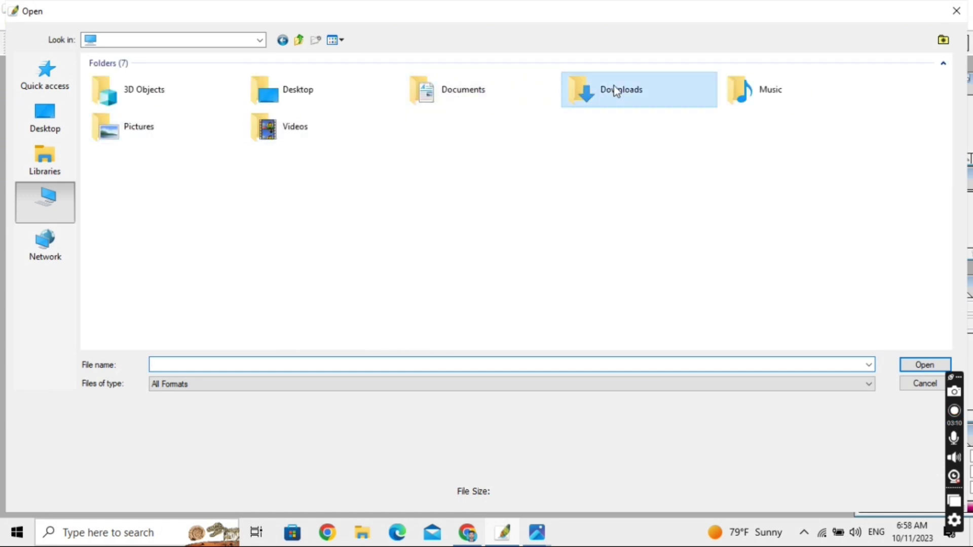
double_click(616, 91)
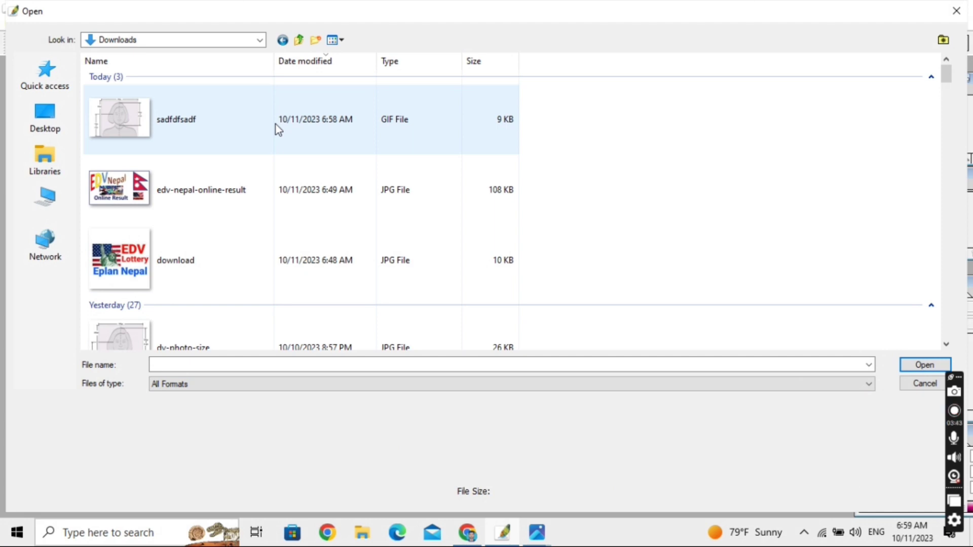
double_click(275, 124)
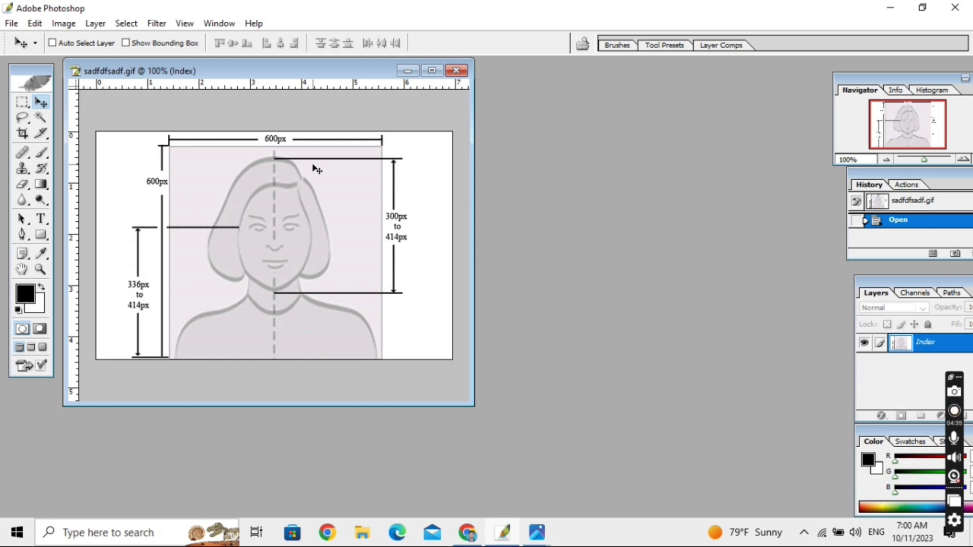
Start a new document, try the 2 x 3 and 4 x 6 presets, then return to Custom.
key(ctrl+n)
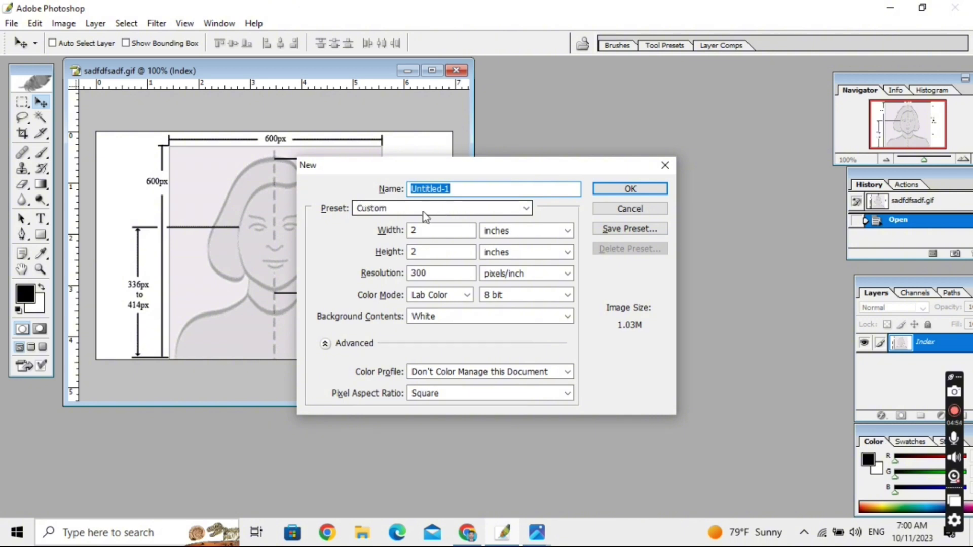
click(424, 211)
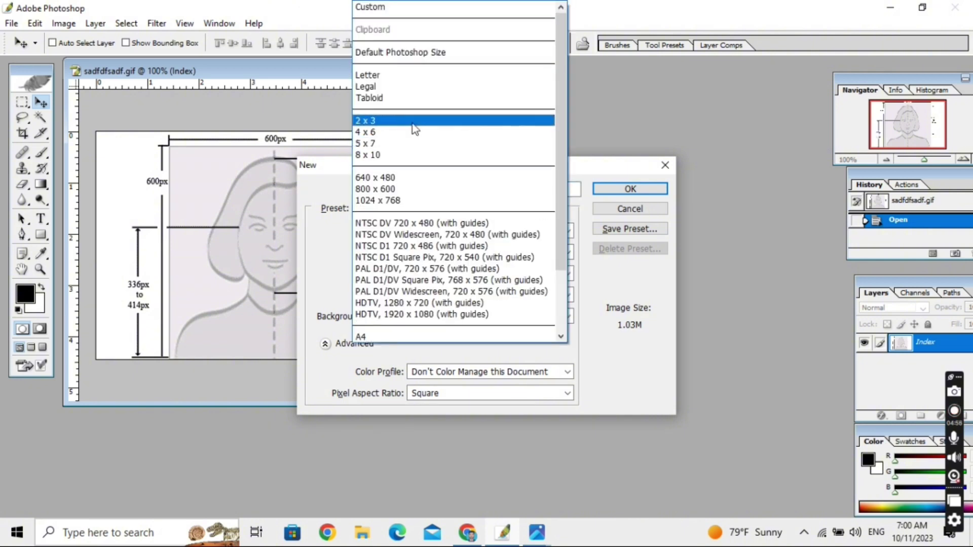
click(412, 121)
click(419, 208)
click(435, 52)
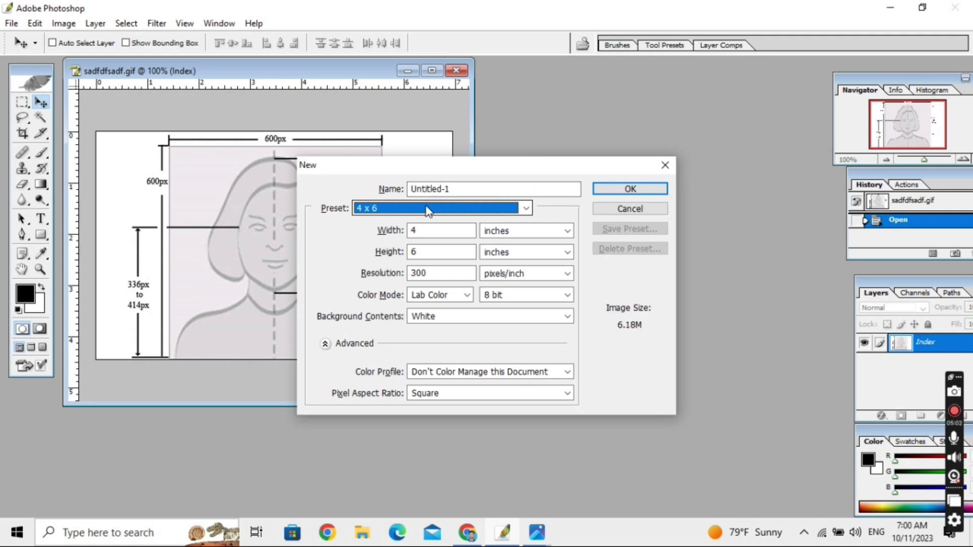
click(428, 211)
scroll(411, 40, up, 2)
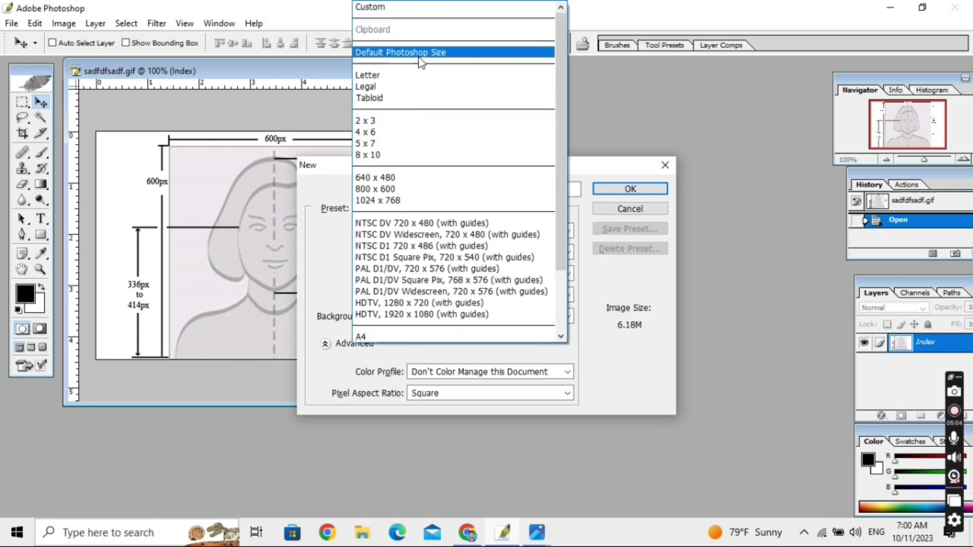
click(409, 7)
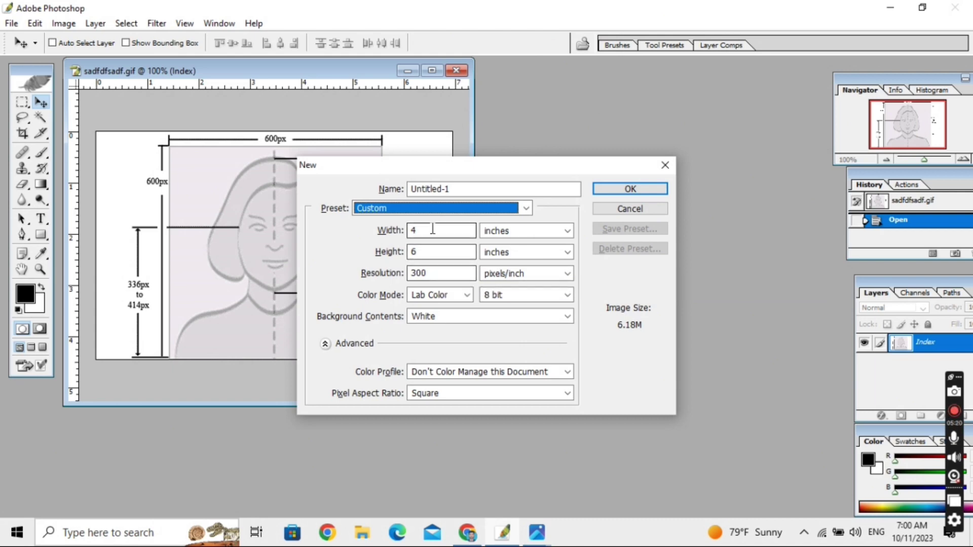
Set width and height to 2 inches and create the 300 ppi document.
key(Tab)
text(2)
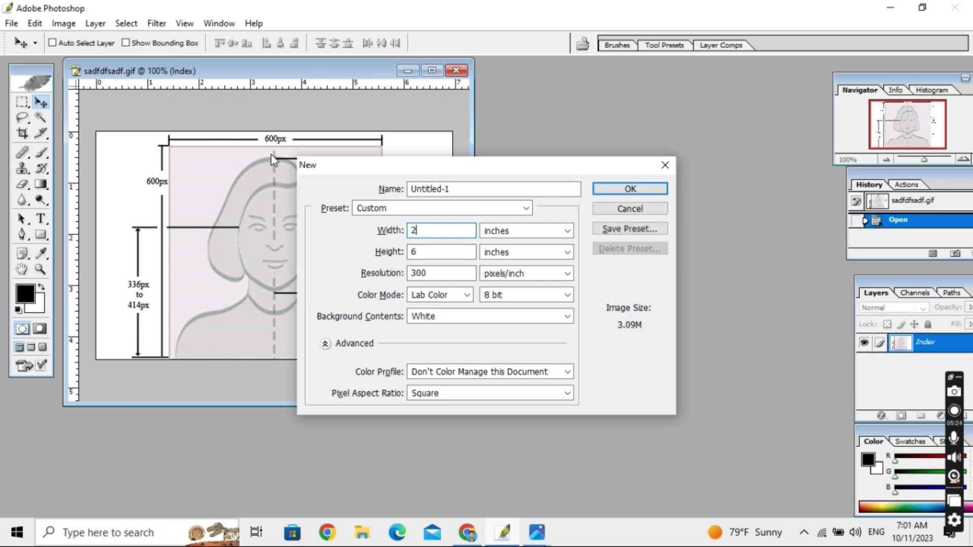
click(436, 251)
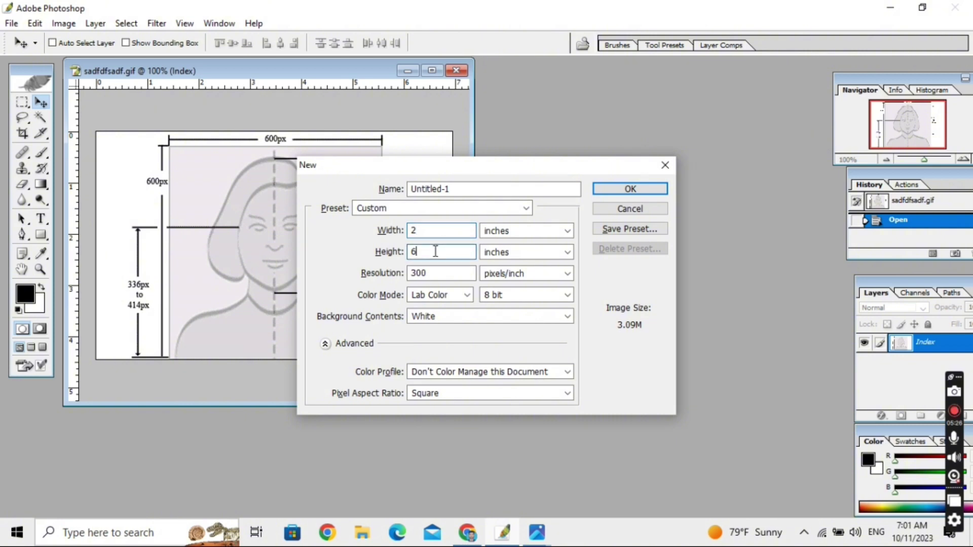
key(BackSpace)
text(2)
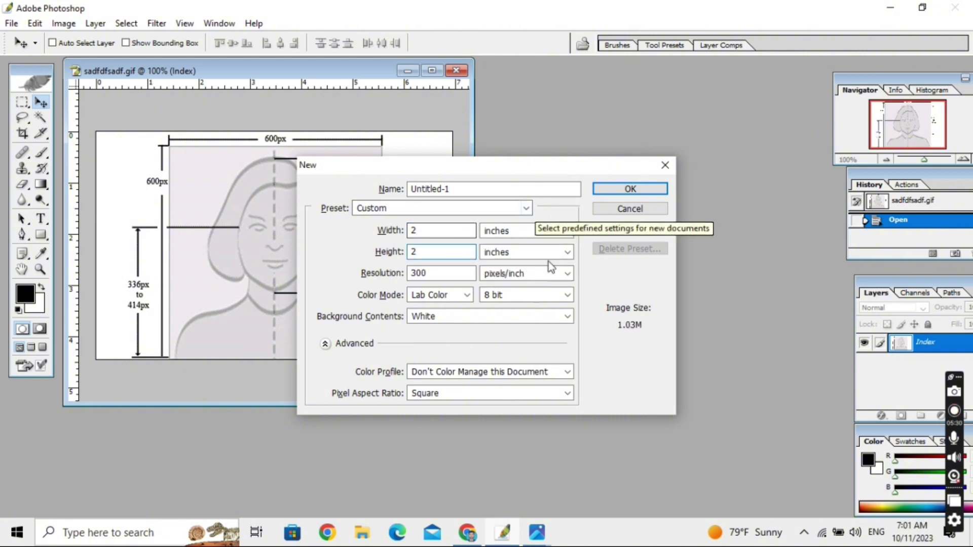
click(628, 189)
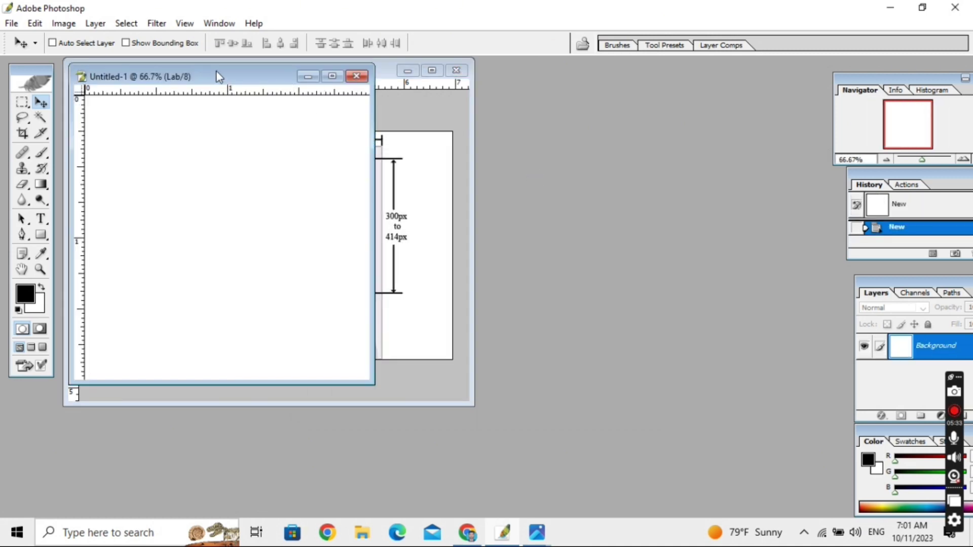
Drag the guide image into Untitled-1 as a layer, then maximize Untitled-1 and zoom in.
mouse_move(296, 76)
mouse_down()
mouse_move(598, 133)
mouse_move(722, 119)
mouse_up()
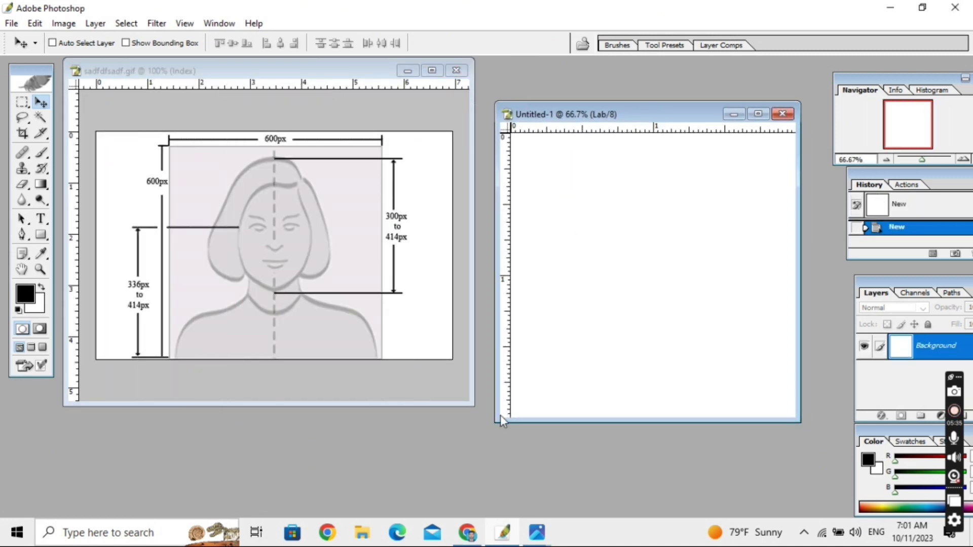
drag(492, 424, 462, 452)
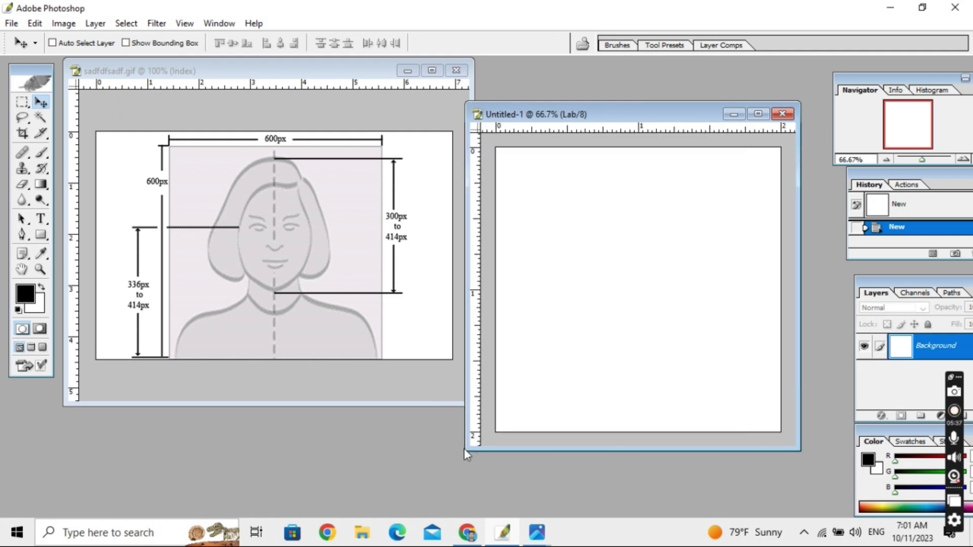
click(274, 247)
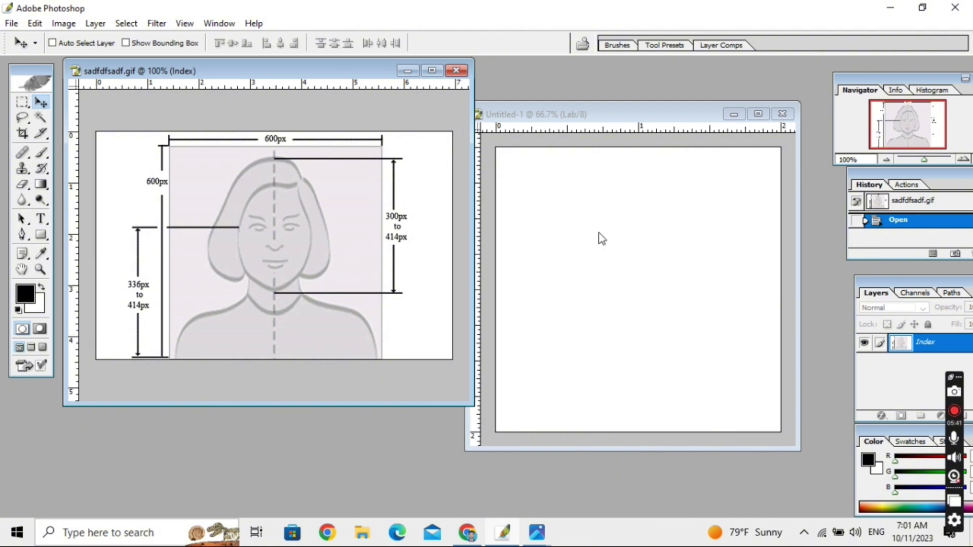
drag(257, 226, 660, 282)
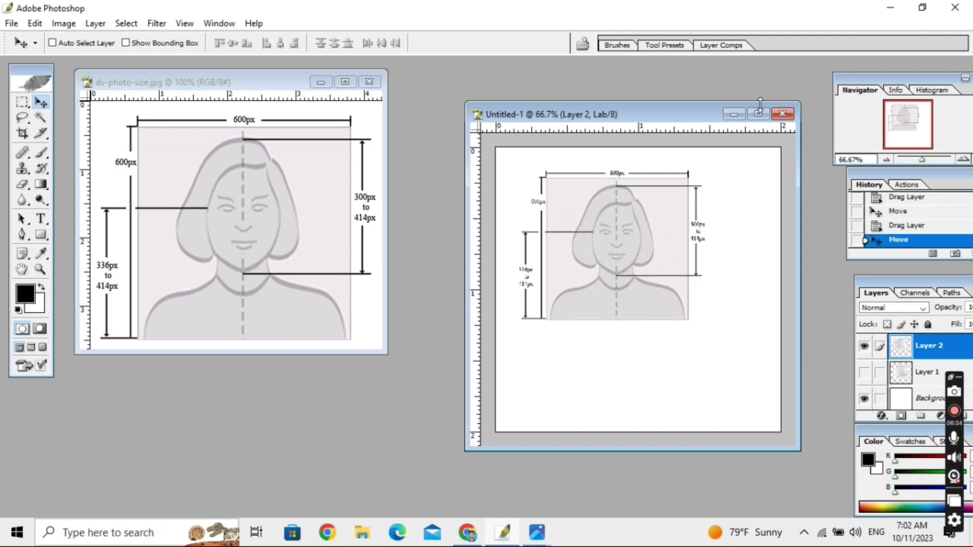
click(759, 117)
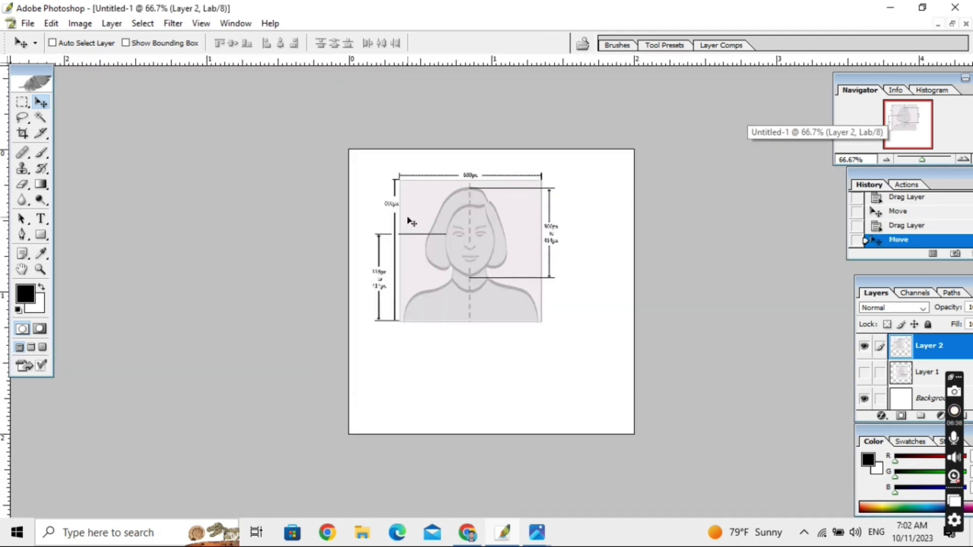
key(ctrl+plus)
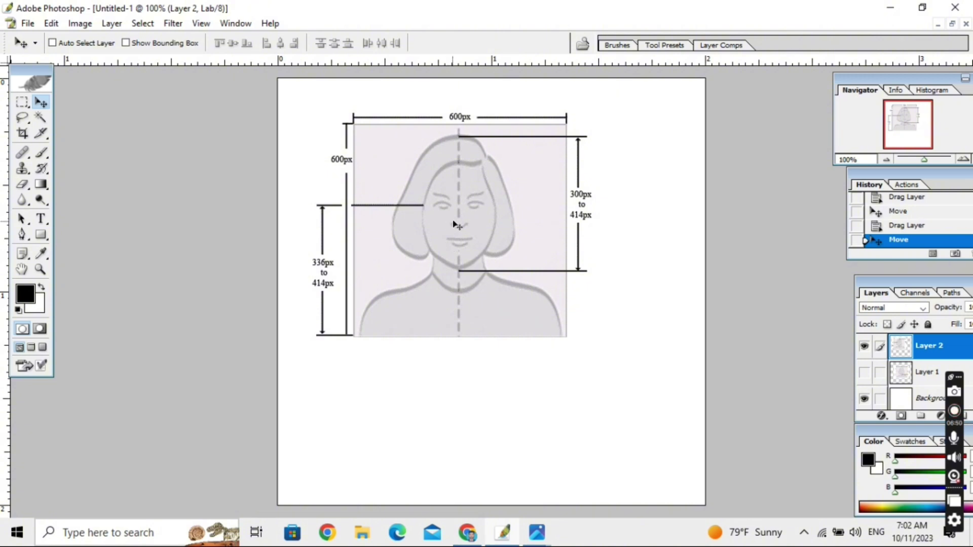
Free-transform Layer 2, scaling it up to about 200% and repositioning it.
key(ctrl+t)
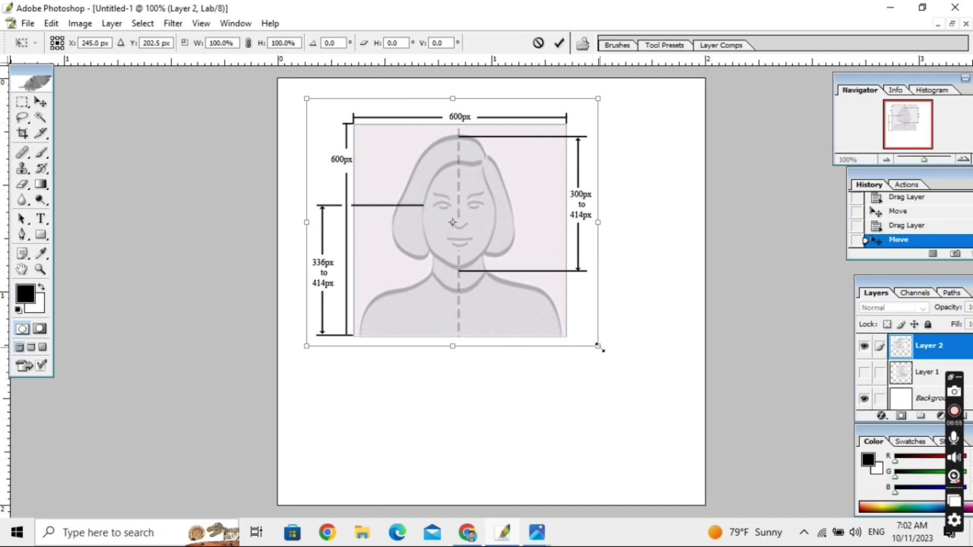
drag(599, 347, 774, 496)
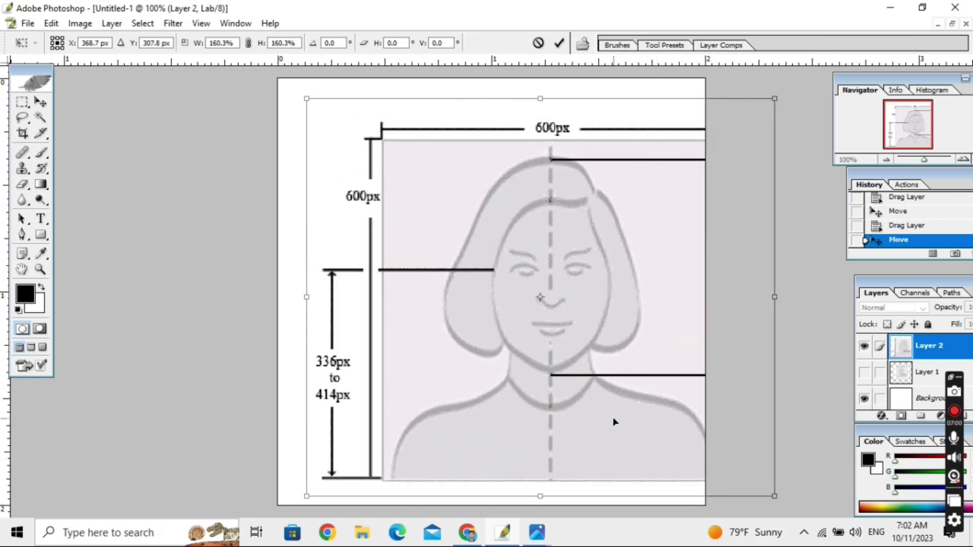
mouse_move(613, 421)
mouse_down()
mouse_move(465, 355)
mouse_move(477, 348)
mouse_move(497, 382)
mouse_move(528, 376)
mouse_move(520, 347)
mouse_move(503, 362)
mouse_up()
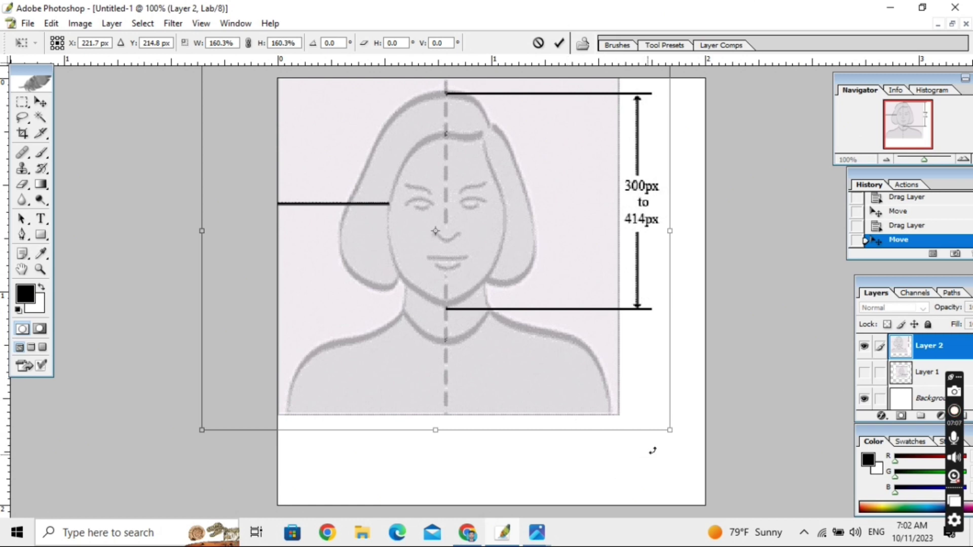
mouse_move(677, 444)
mouse_down()
mouse_move(755, 509)
mouse_move(773, 545)
mouse_up()
mouse_move(546, 310)
mouse_down()
mouse_move(534, 304)
mouse_move(552, 302)
mouse_up()
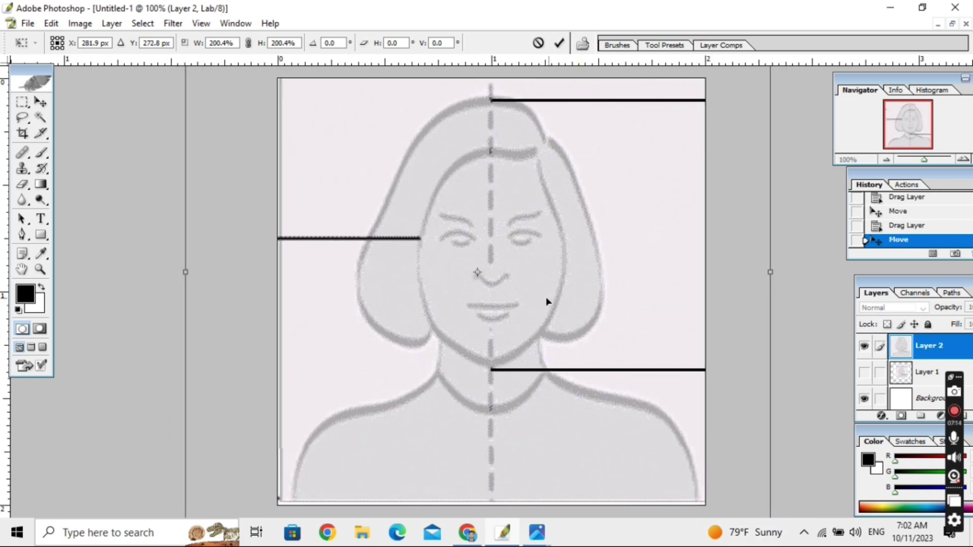
Nudge the guide 4 px left, adjust its height and width slightly, and apply the transform.
key(Left)
key(Left)
key(Left)
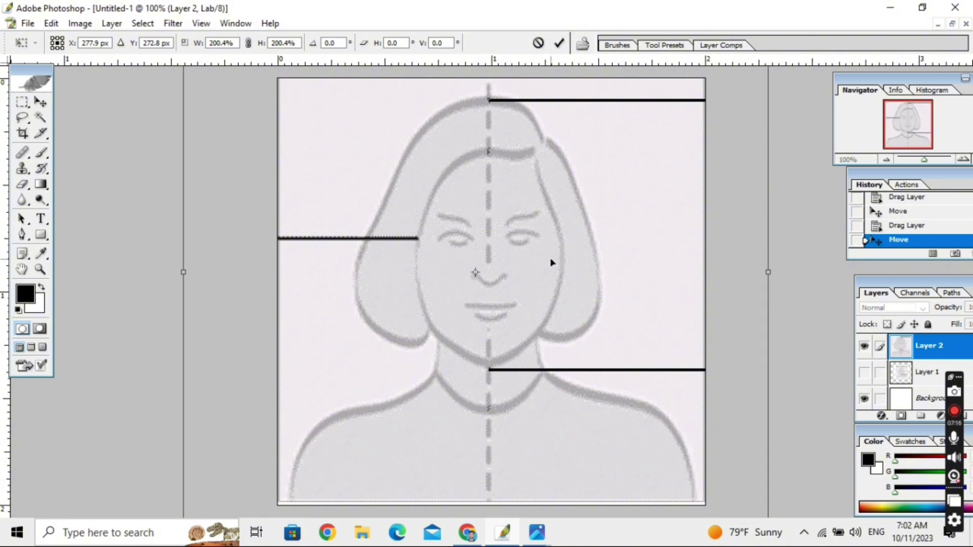
scroll(626, 238, down, 1)
scroll(626, 243, down, 1)
scroll(626, 244, up, 1)
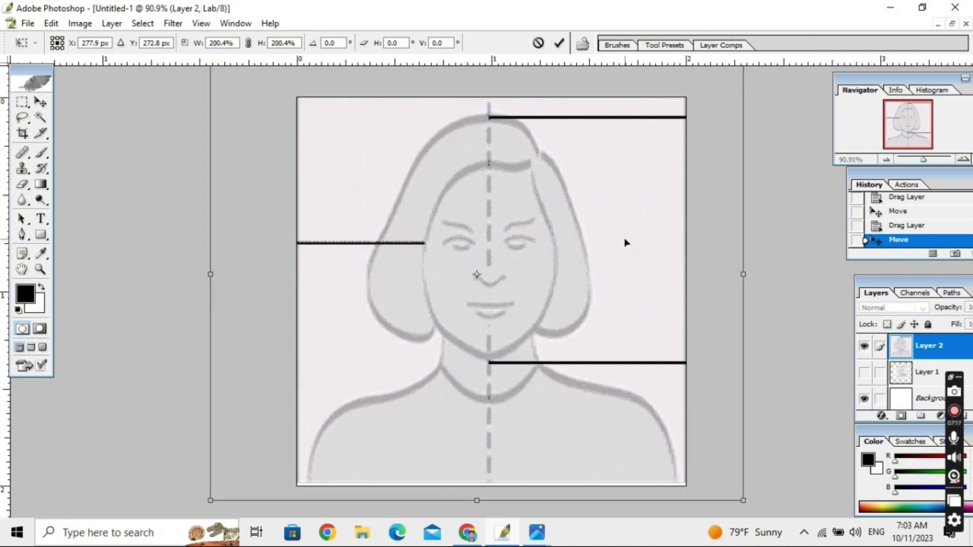
scroll(625, 244, up, 2)
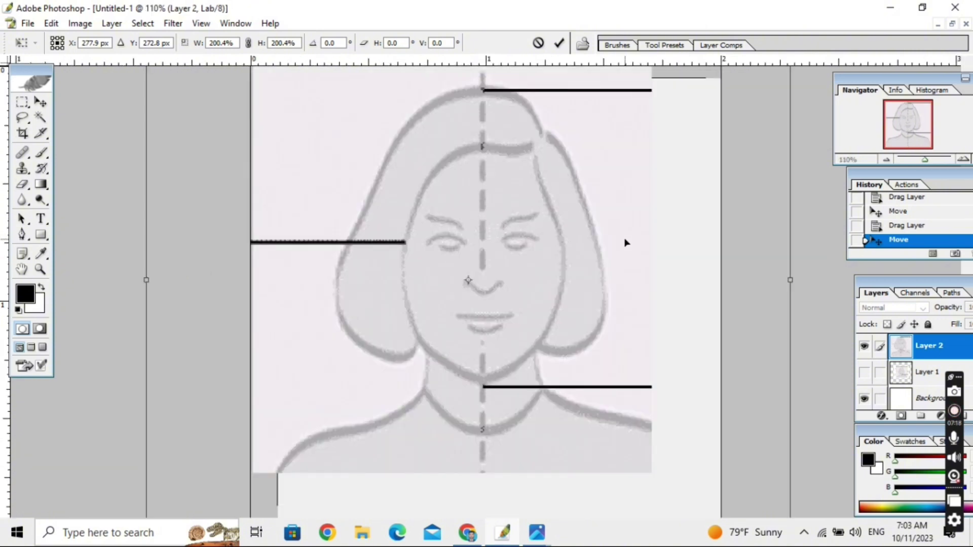
scroll(625, 244, down, 5)
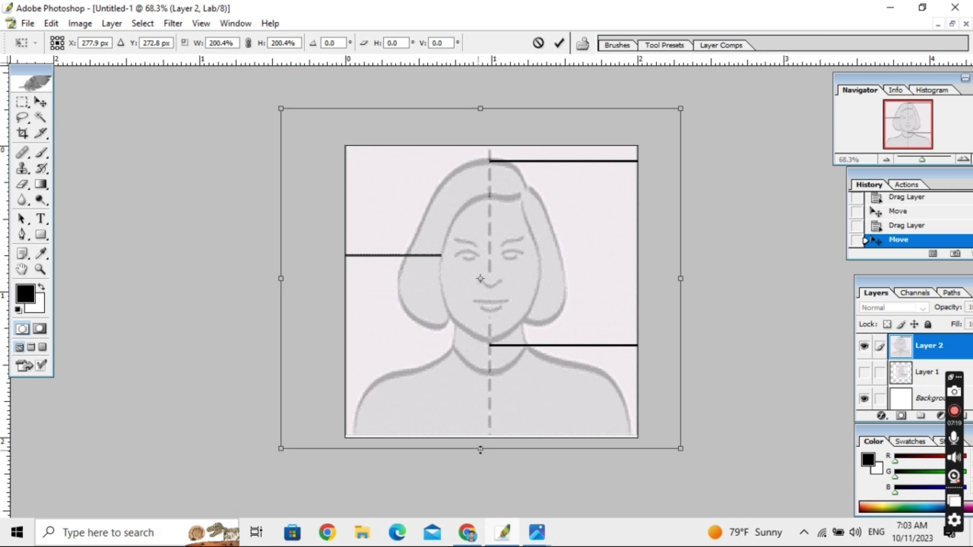
mouse_move(480, 449)
mouse_down()
mouse_move(481, 437)
mouse_move(481, 449)
mouse_up()
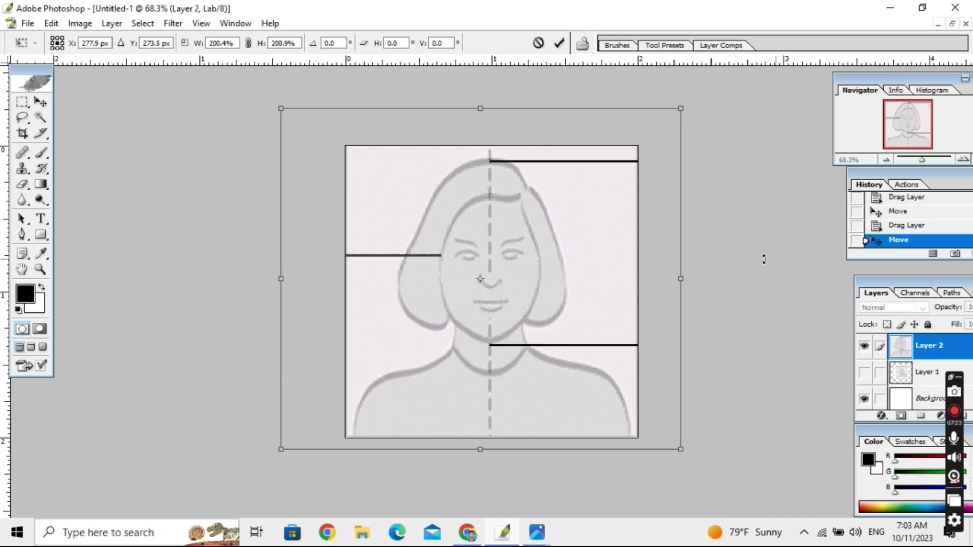
drag(681, 278, 683, 279)
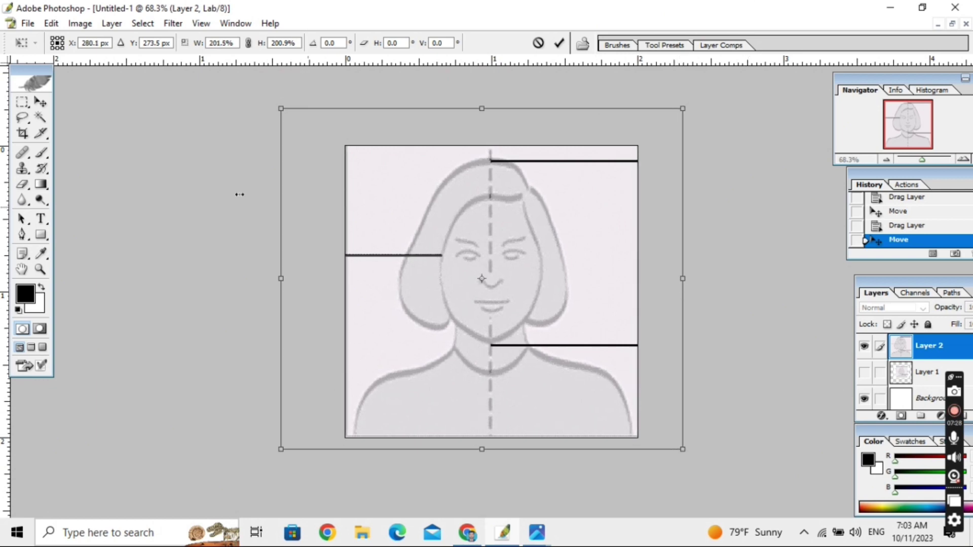
click(40, 101)
click(424, 209)
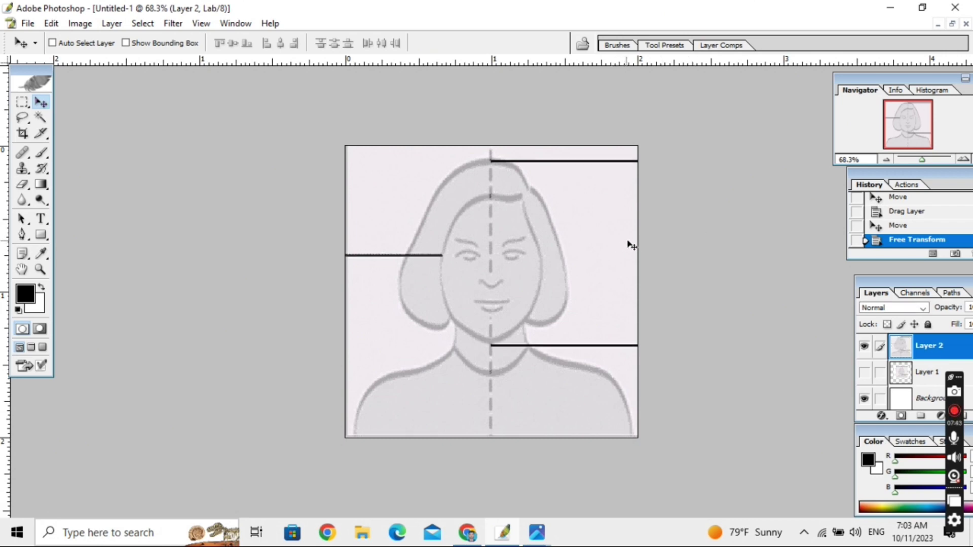
Check zoom levels, restore floating windows, and move the guide document window lower.
key(ctrl+minus)
key(ctrl+minus)
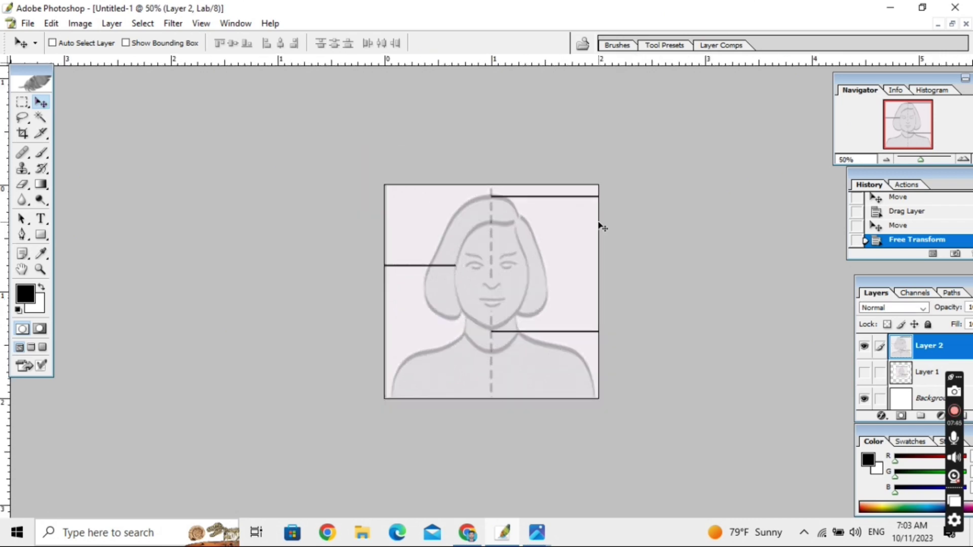
key(ctrl+plus)
key(ctrl+plus)
key(ctrl+plus)
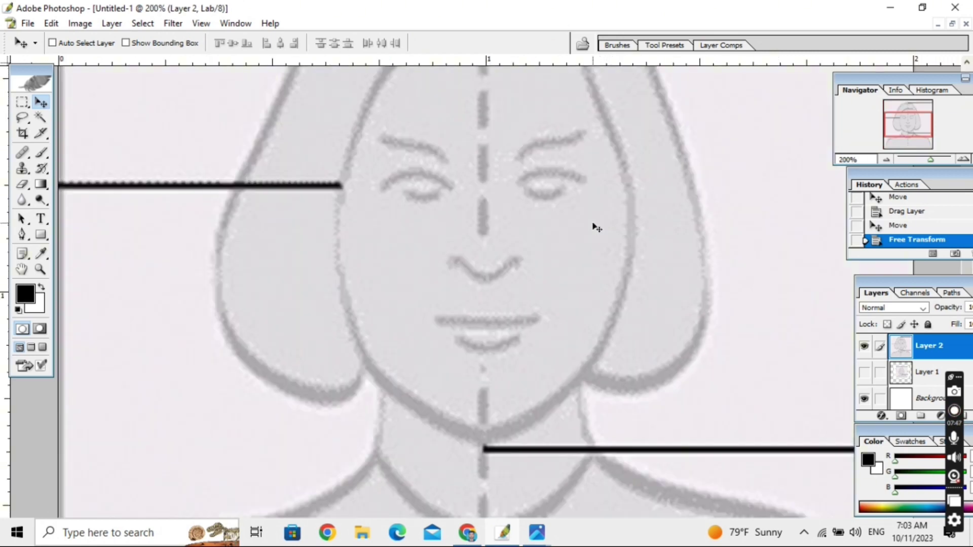
key(ctrl+minus)
key(ctrl+minus)
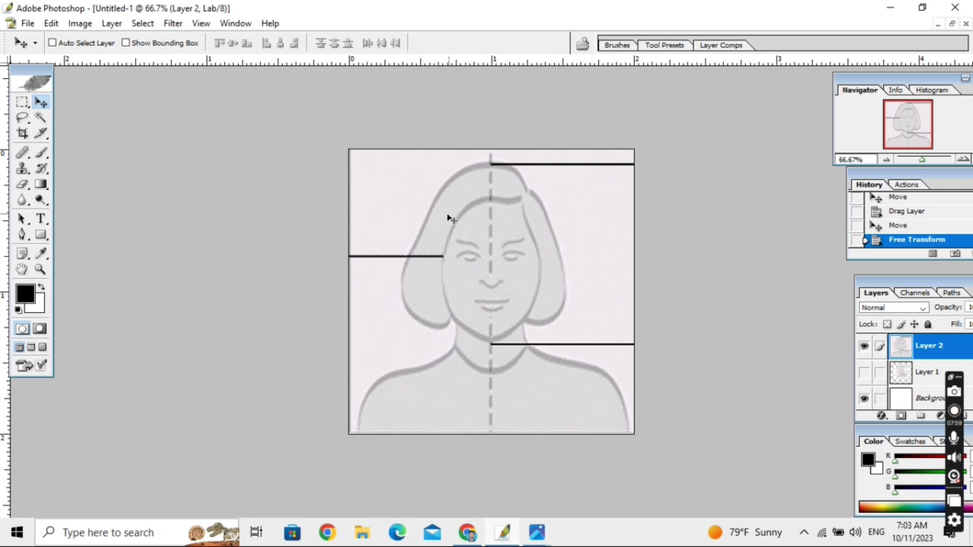
click(952, 24)
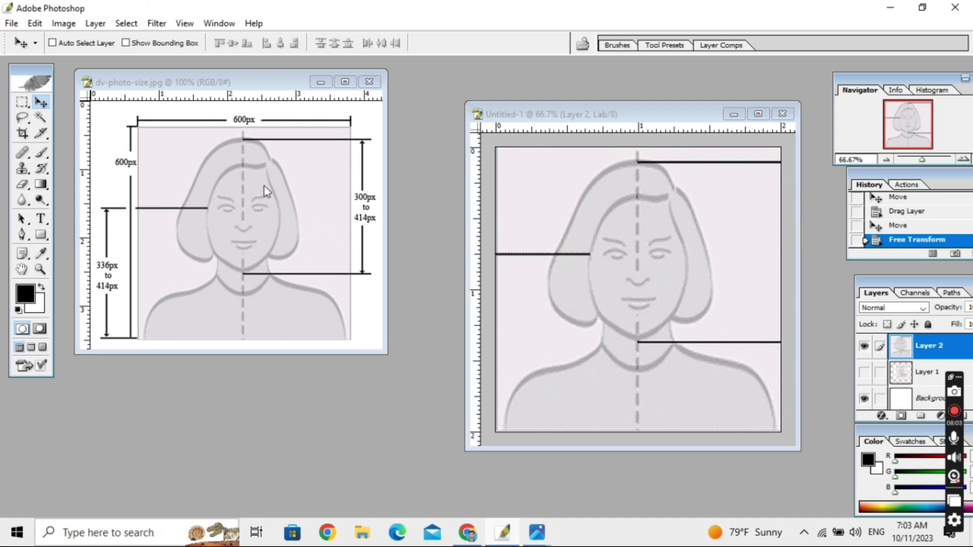
drag(265, 87, 257, 252)
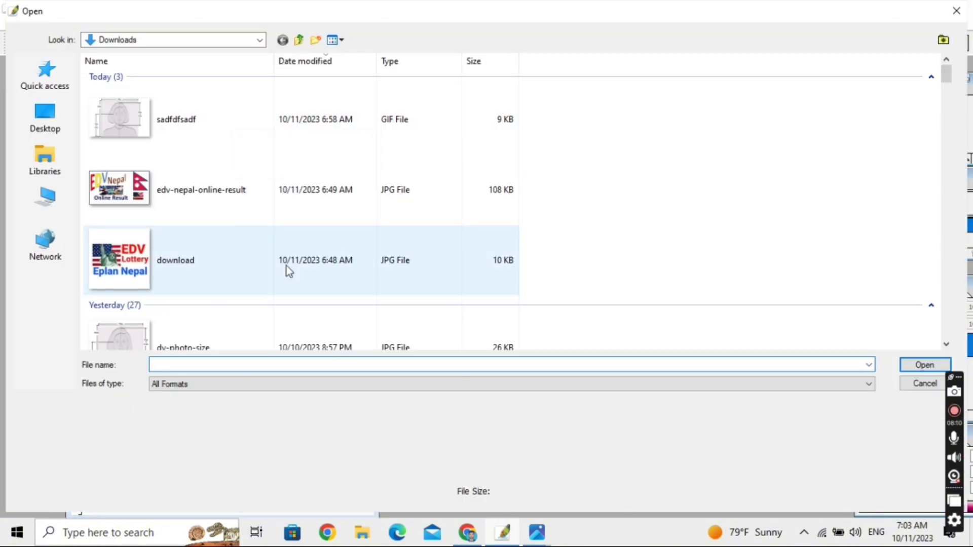
Select DSC_0200 (2) in the Downloads folder and open it.
scroll(308, 245, down, 2)
scroll(308, 245, down, 3)
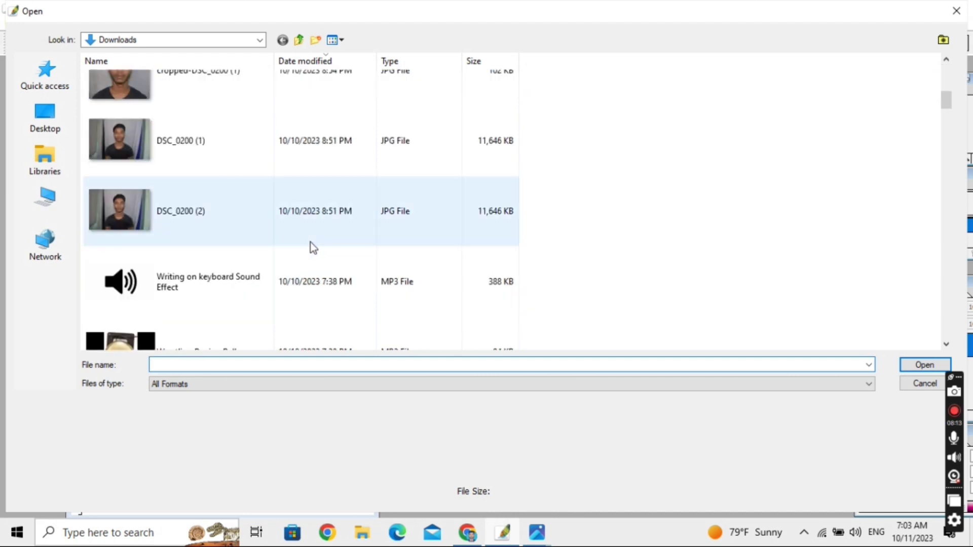
click(235, 157)
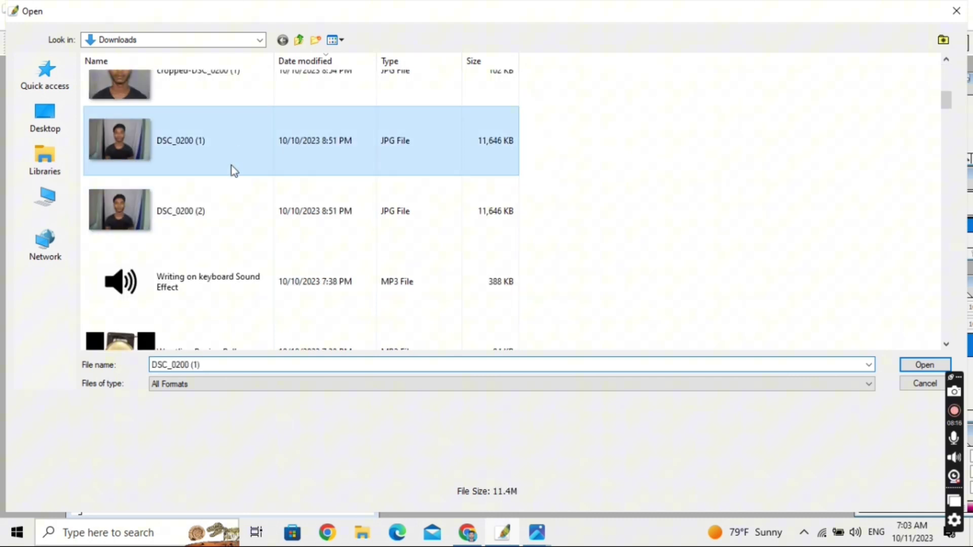
click(226, 216)
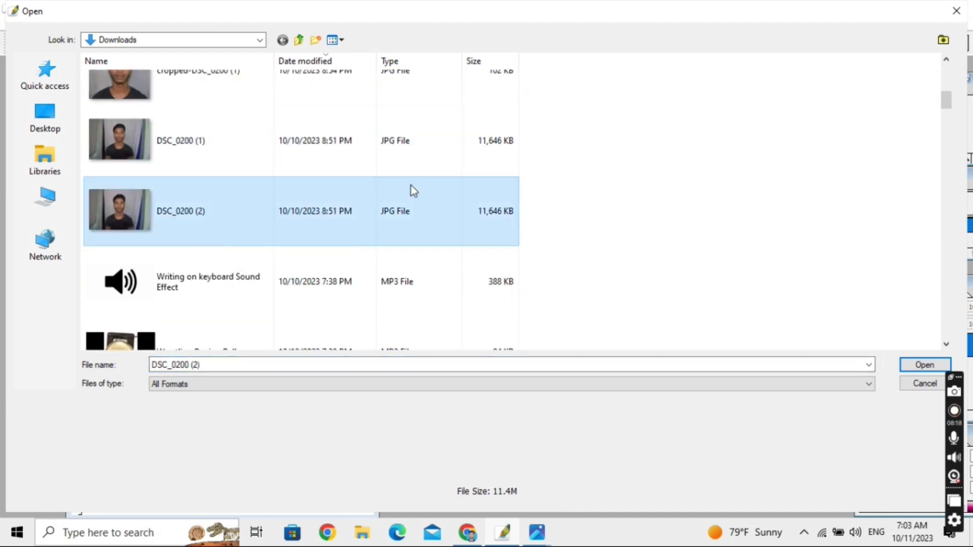
click(925, 365)
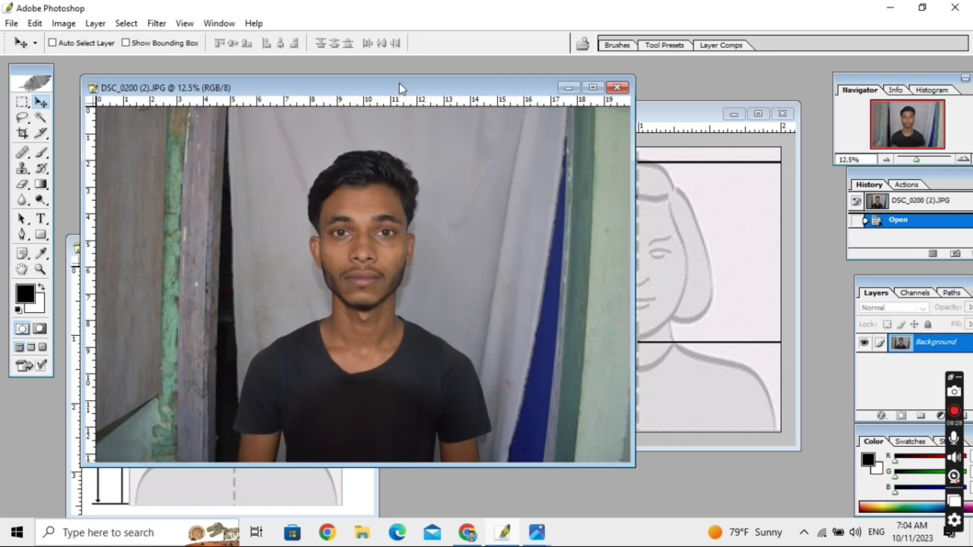
Move the portrait window aside, drop the photo into Untitled-1 as Layer 3, and maximize Untitled-1.
drag(399, 88, 288, 80)
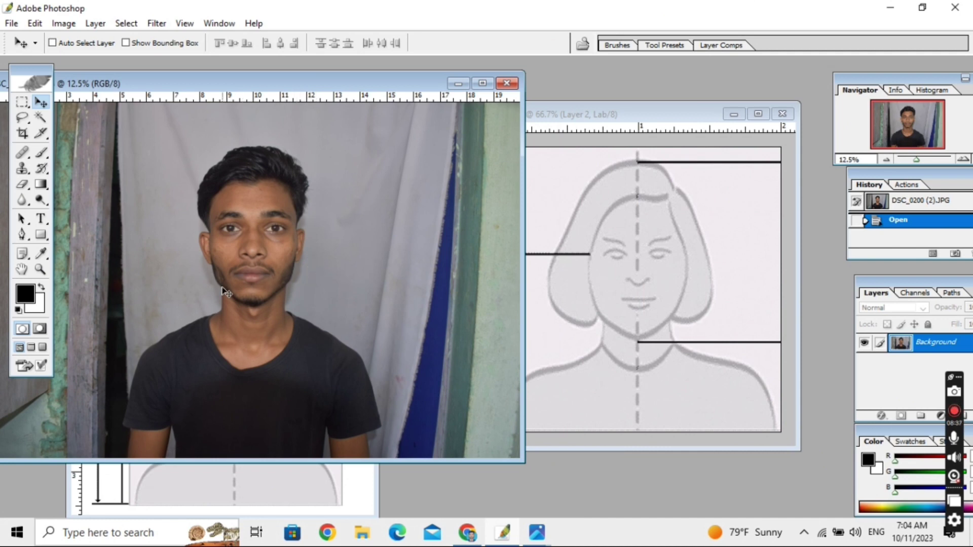
click(688, 263)
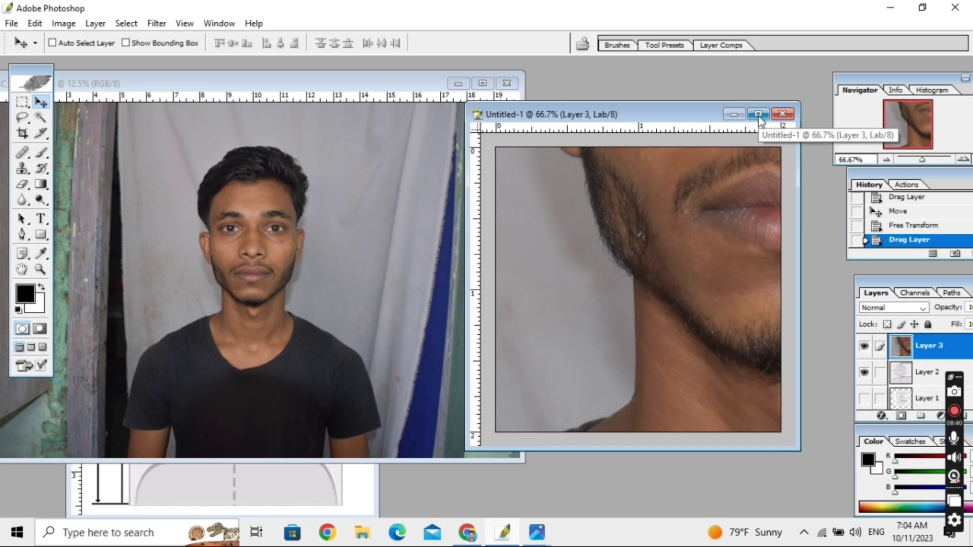
click(758, 115)
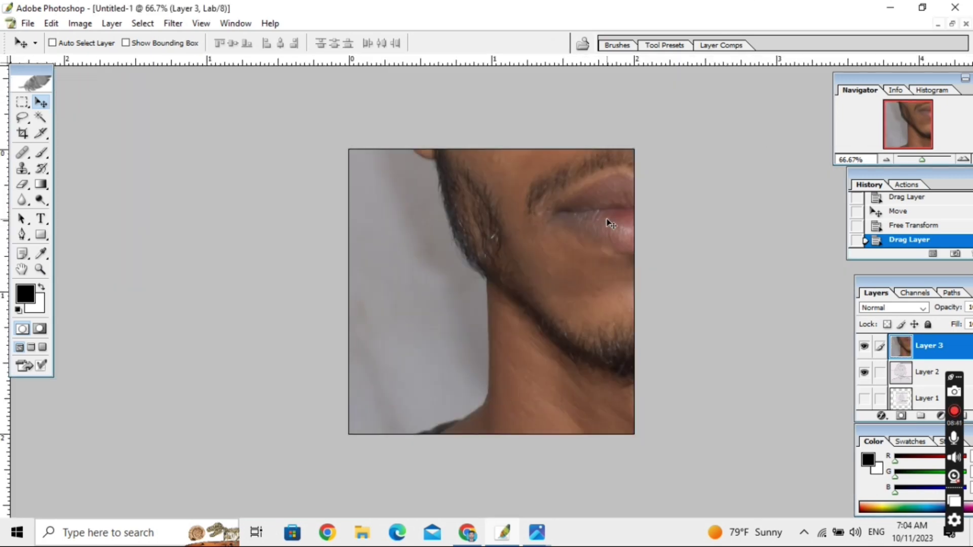
Zoom to 66.7% and shift the portrait down so the face enters the frame.
key(ctrl+plus)
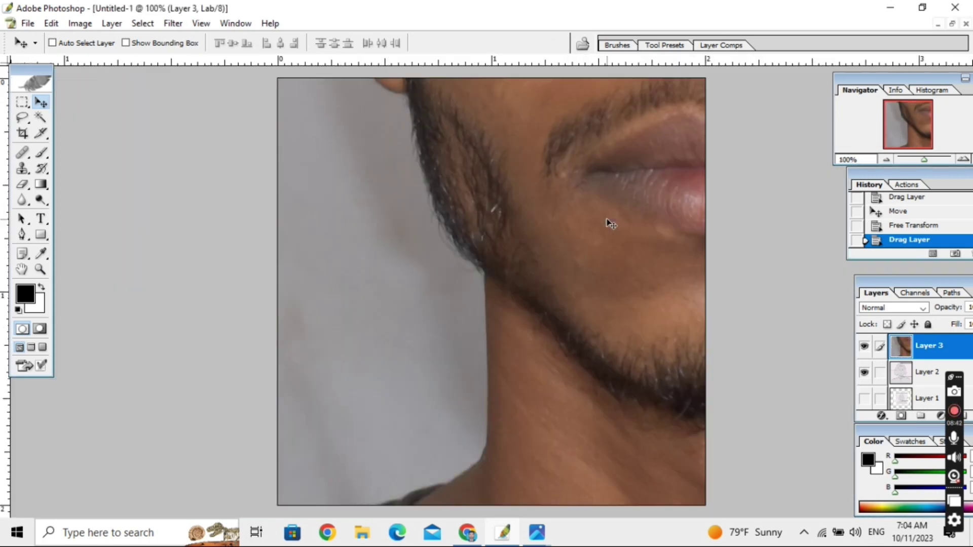
key(ctrl+minus)
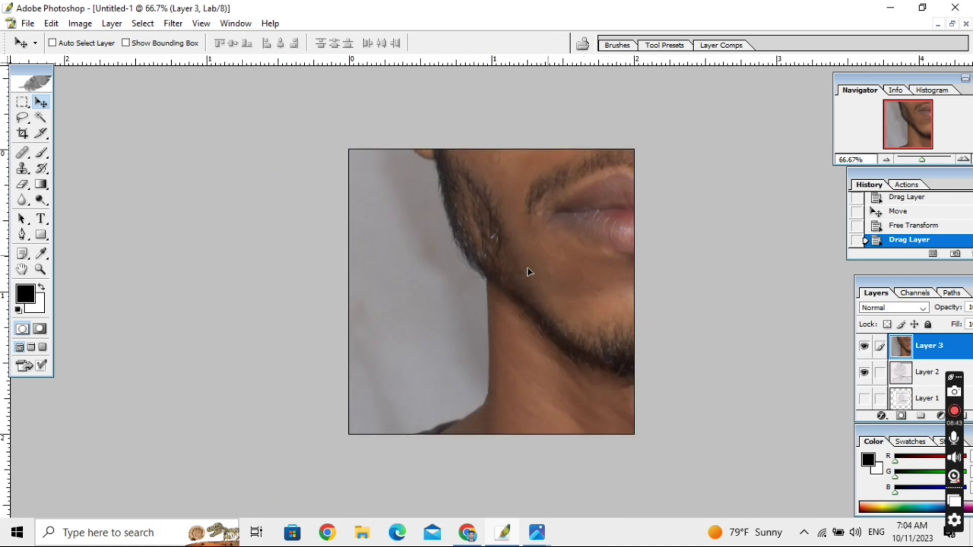
mouse_move(527, 272)
mouse_down()
mouse_move(447, 309)
mouse_move(579, 245)
mouse_move(525, 340)
mouse_up()
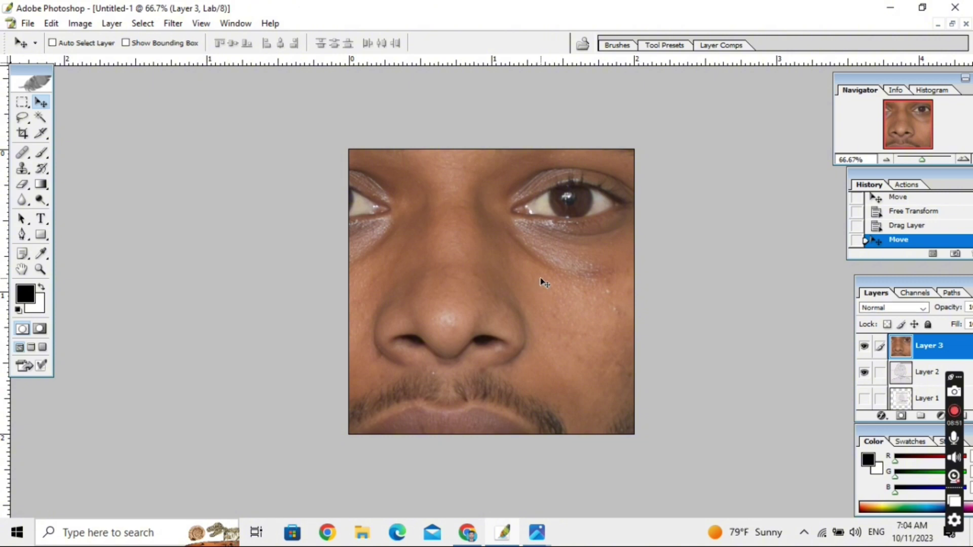
Move Layer 3's transform centre point, apply the transformation, and restart Free Transform.
key(ctrl+t)
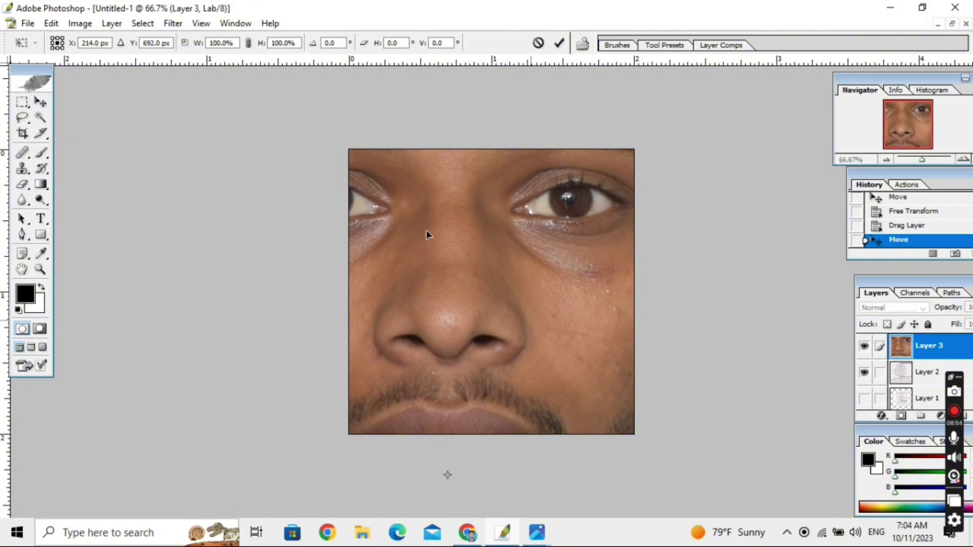
drag(448, 473, 189, 260)
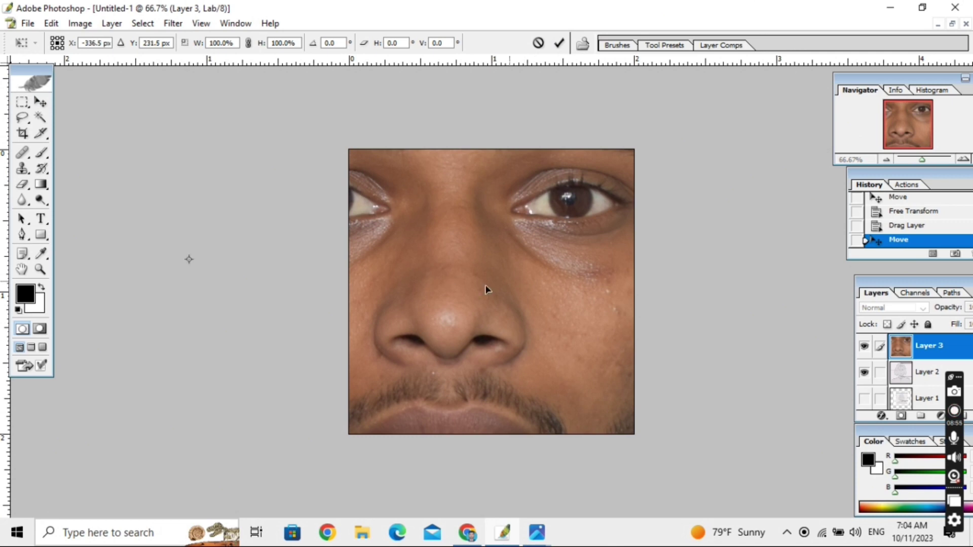
key(v)
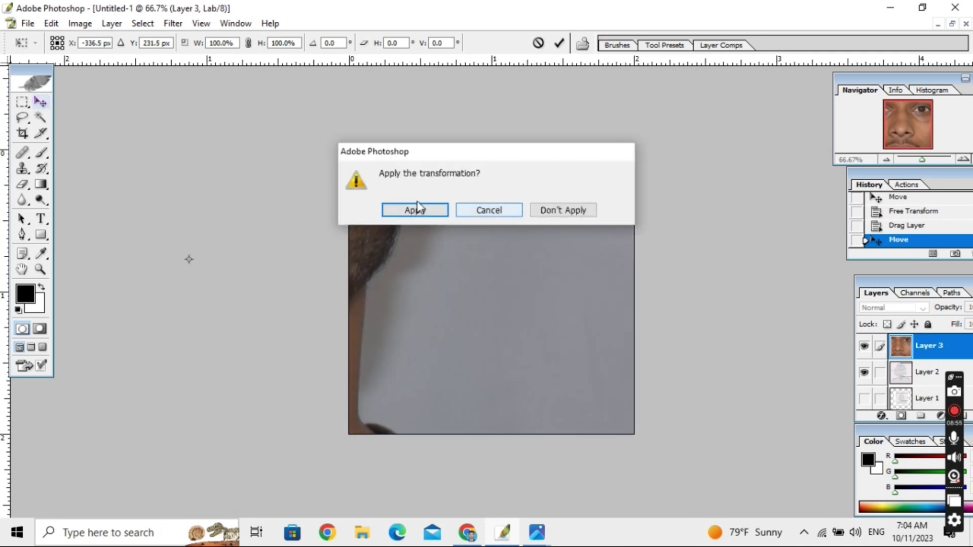
click(410, 210)
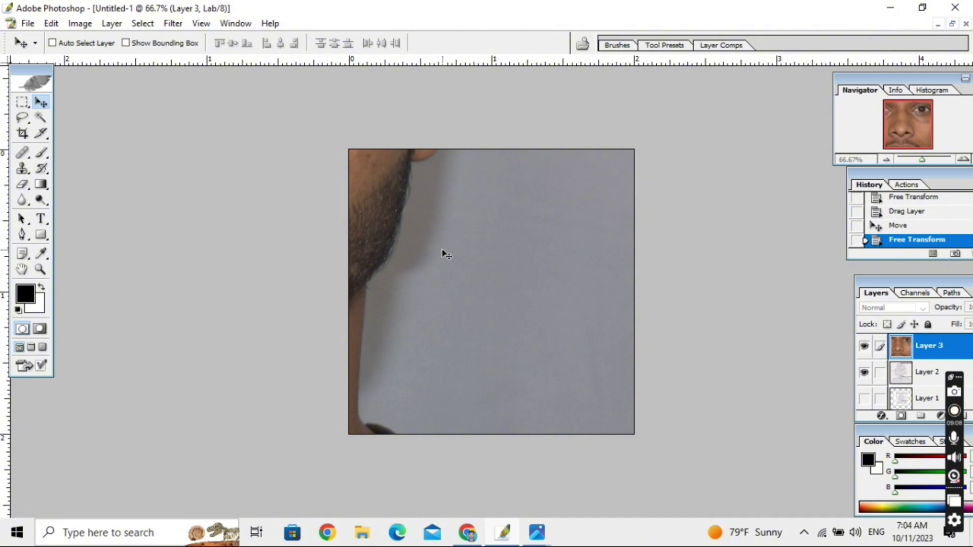
key(ctrl+t)
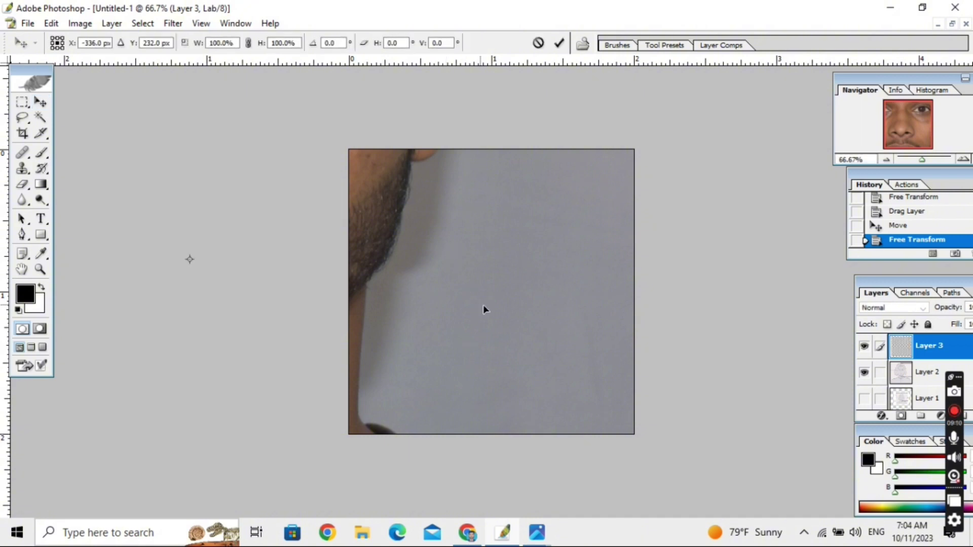
Reposition the photo layer and scale it down to about 88% in Free Transform.
mouse_move(354, 261)
mouse_down()
mouse_move(502, 329)
mouse_move(550, 365)
mouse_move(415, 255)
mouse_up()
right_click(415, 255)
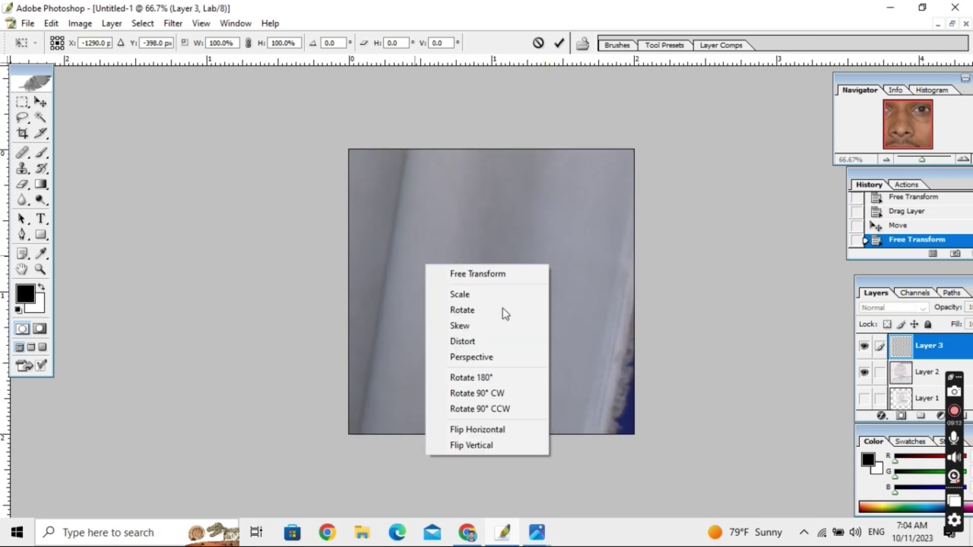
click(503, 308)
drag(545, 333, 544, 329)
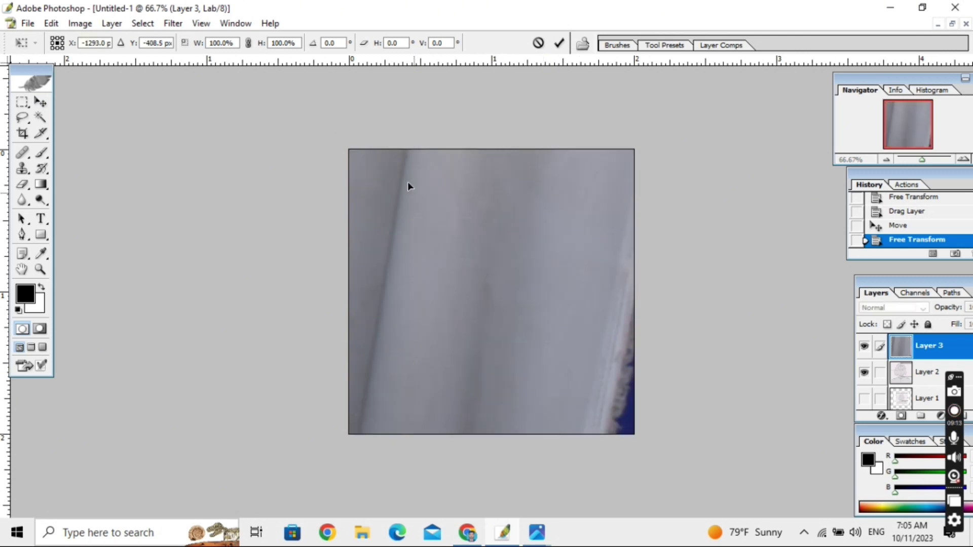
mouse_move(408, 186)
mouse_down()
mouse_move(573, 400)
mouse_move(628, 377)
mouse_up()
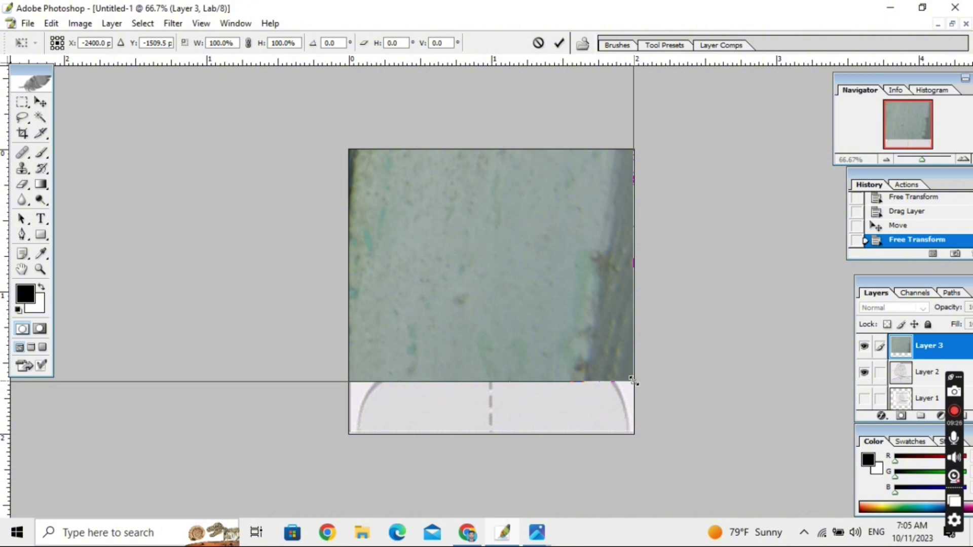
drag(632, 381, 630, 380)
drag(553, 356, 260, 207)
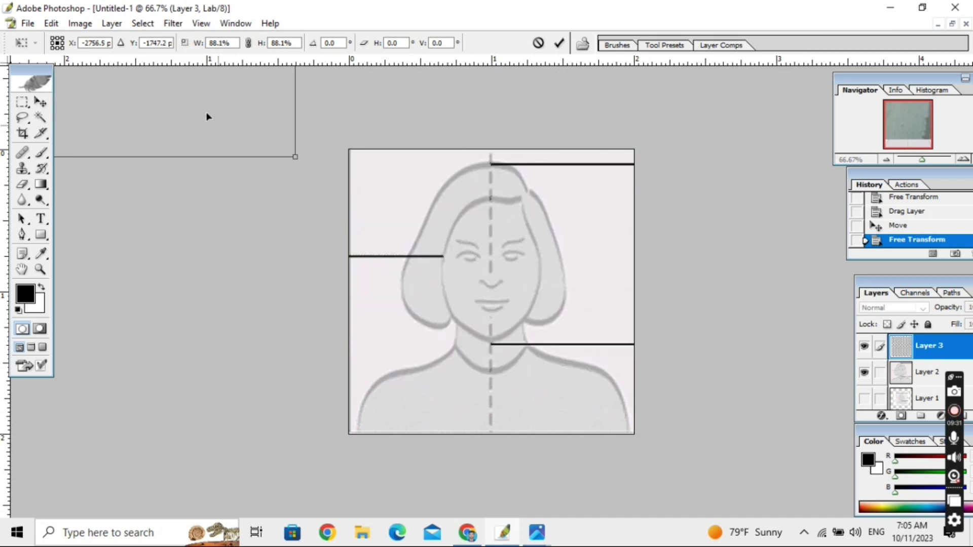
mouse_move(225, 130)
mouse_down()
mouse_move(303, 196)
mouse_move(687, 419)
mouse_move(279, 146)
mouse_move(596, 334)
mouse_up()
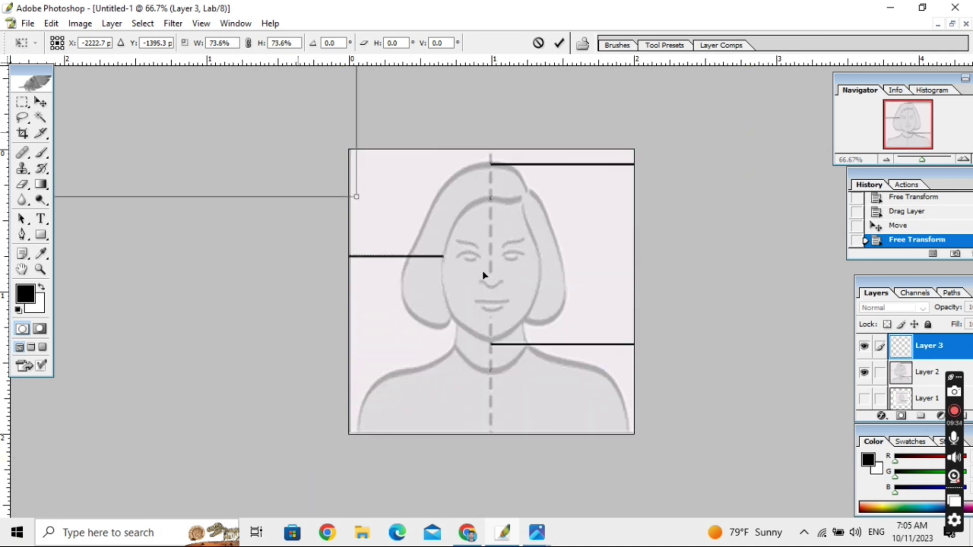
Shrink the photo through 58% and 44% to 13.6%, placing it at the canvas's lower left.
drag(643, 361, 768, 440)
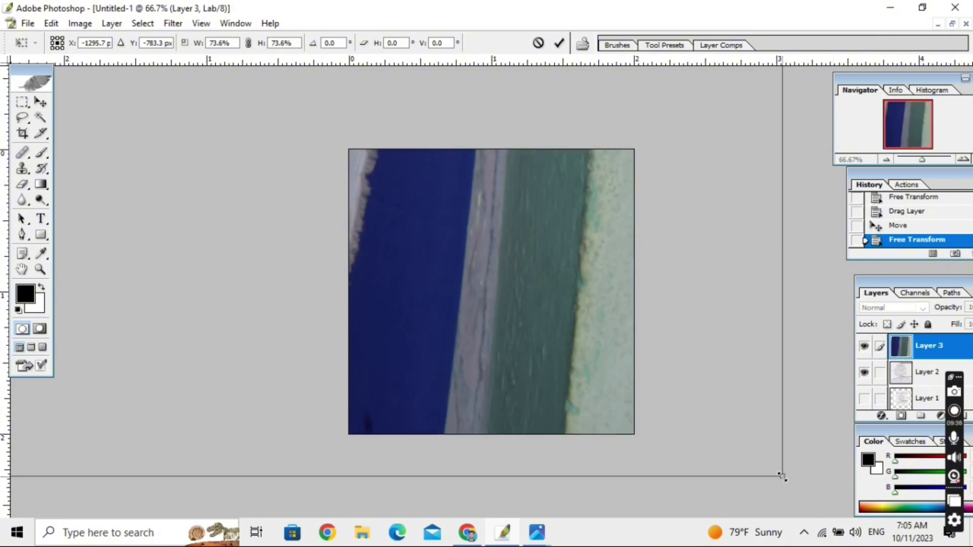
mouse_move(537, 344)
mouse_down()
mouse_move(417, 233)
mouse_move(341, 181)
mouse_up()
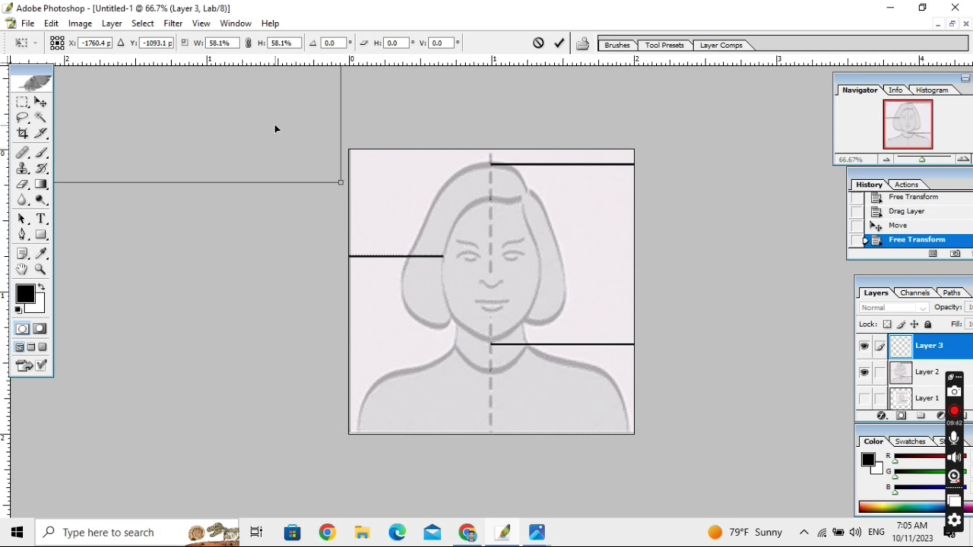
drag(347, 187, 811, 498)
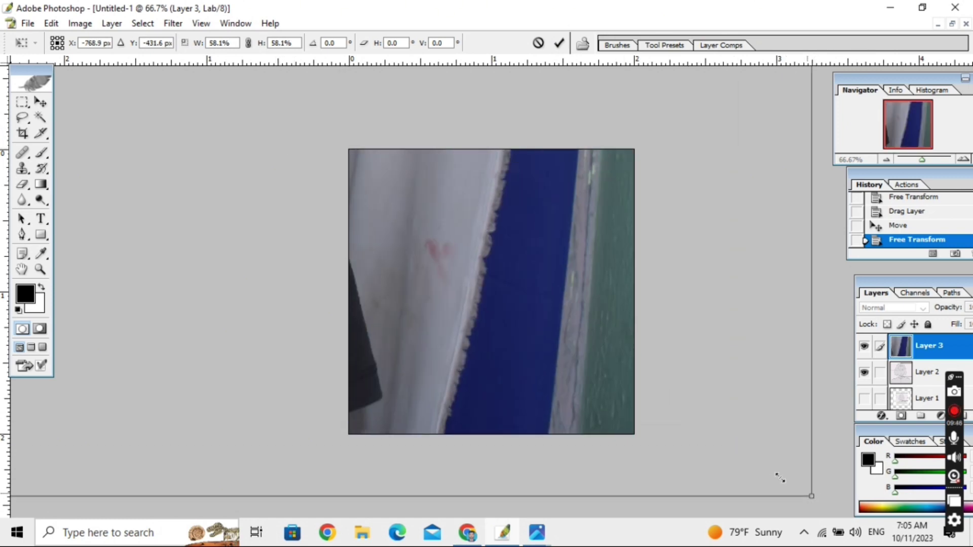
mouse_move(810, 498)
mouse_down()
mouse_move(517, 299)
mouse_move(299, 214)
mouse_up()
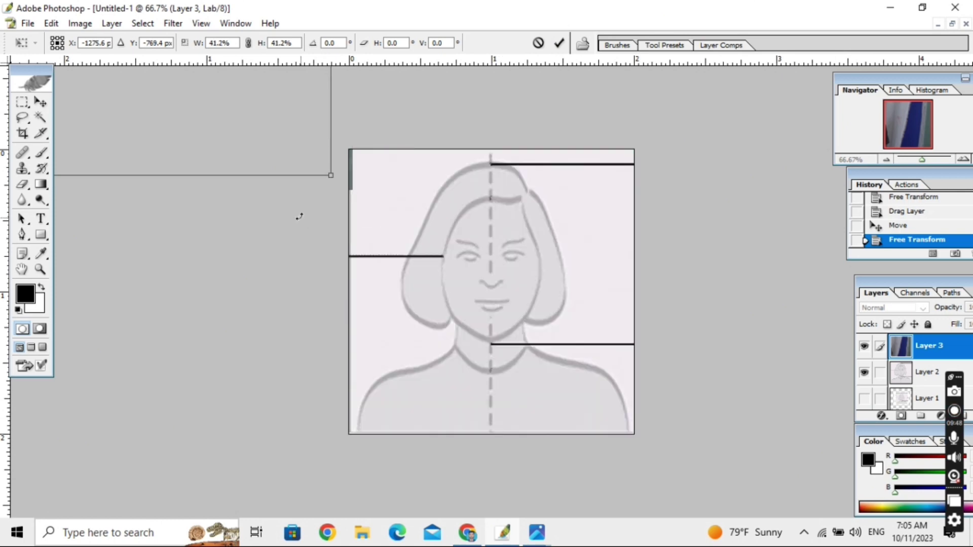
mouse_move(289, 120)
mouse_down()
mouse_move(712, 388)
mouse_move(746, 436)
mouse_move(413, 182)
mouse_up()
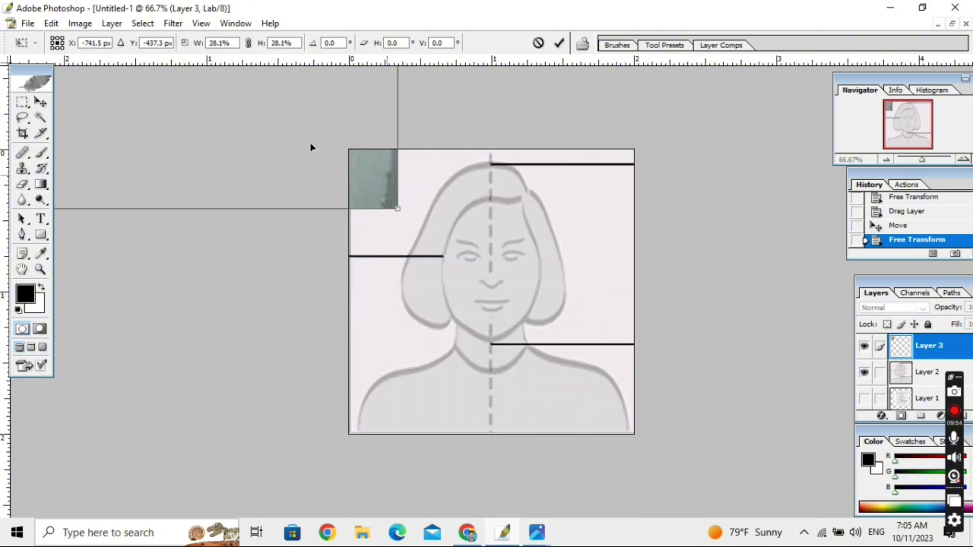
drag(411, 244, 668, 423)
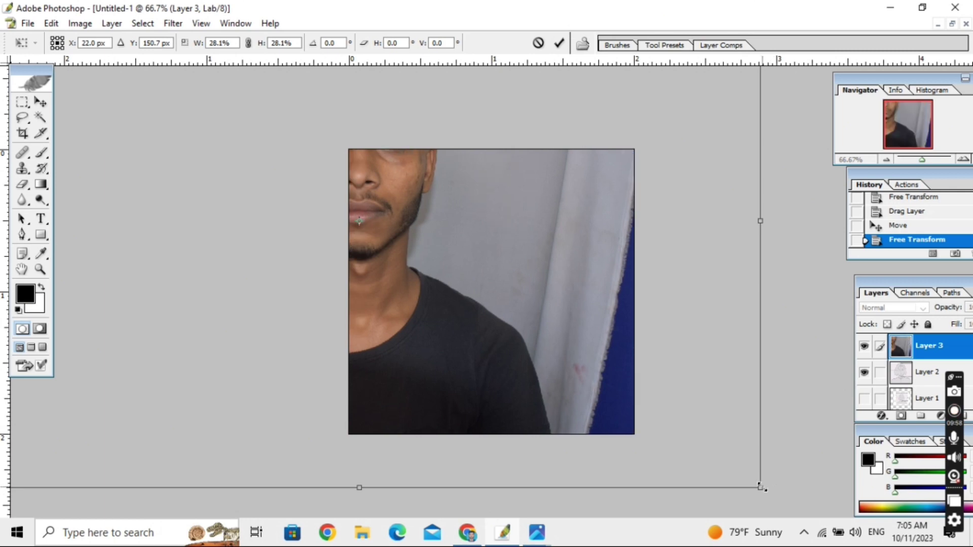
drag(760, 487, 321, 249)
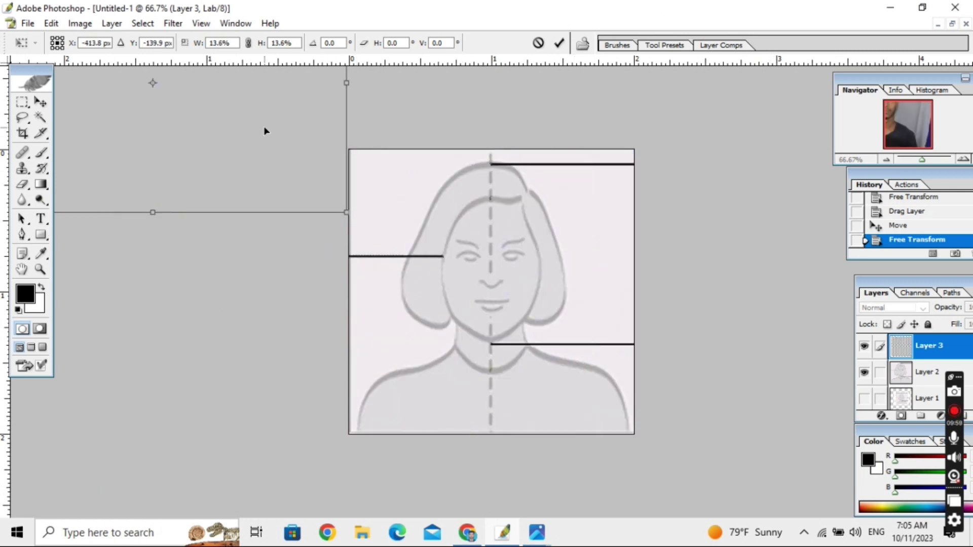
mouse_move(264, 131)
mouse_down()
mouse_move(629, 363)
mouse_move(613, 320)
mouse_move(463, 384)
mouse_move(302, 417)
mouse_move(326, 456)
mouse_up()
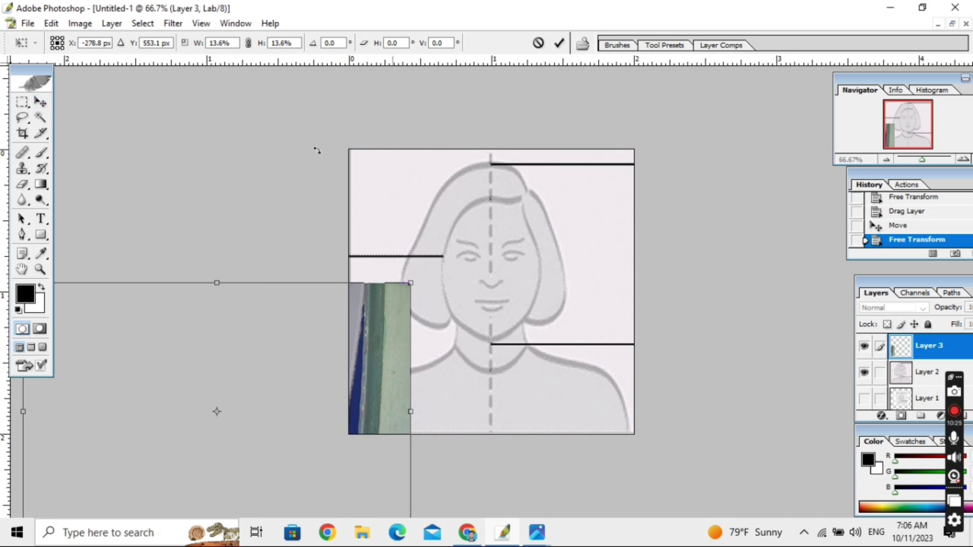
click(41, 103)
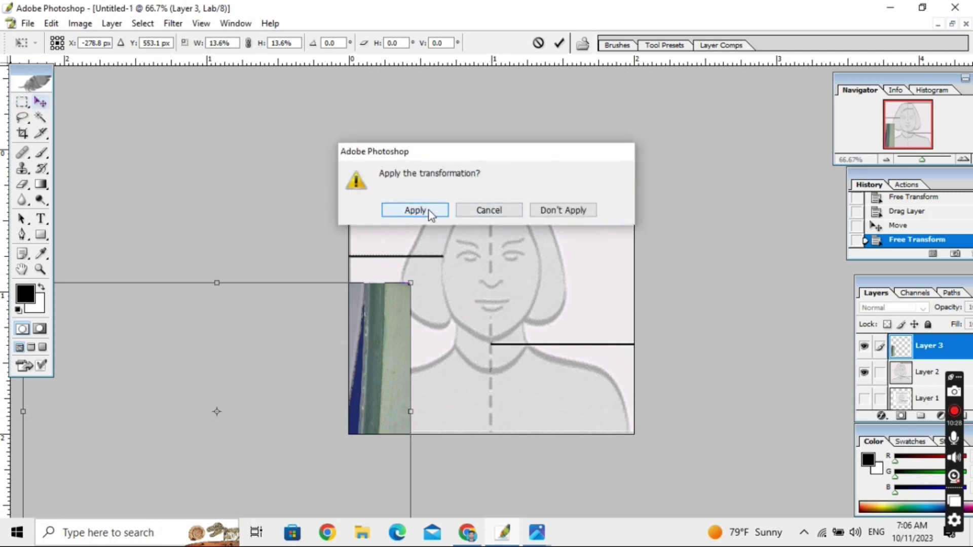
Apply the 13.6% scaling to Layer 3 and leave the rulers hidden.
click(429, 212)
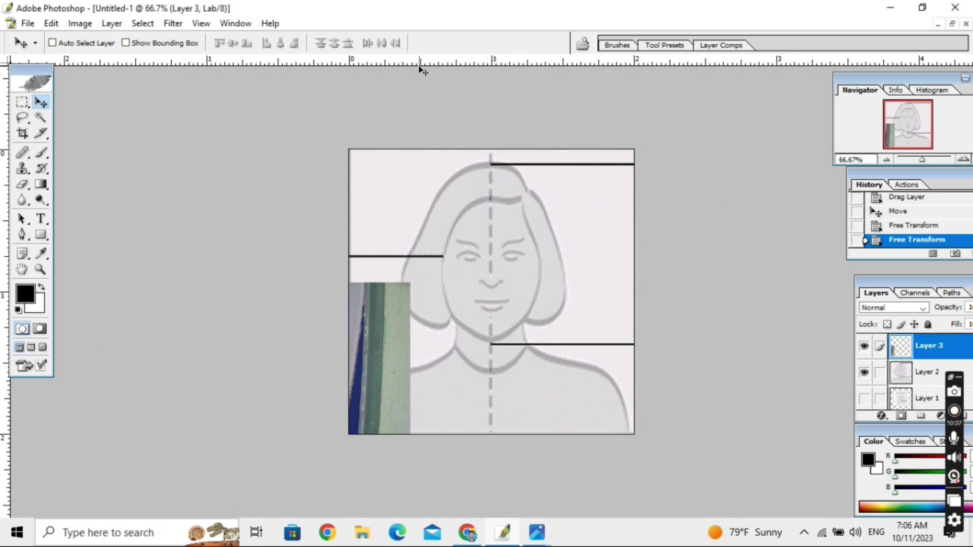
key(ctrl+r)
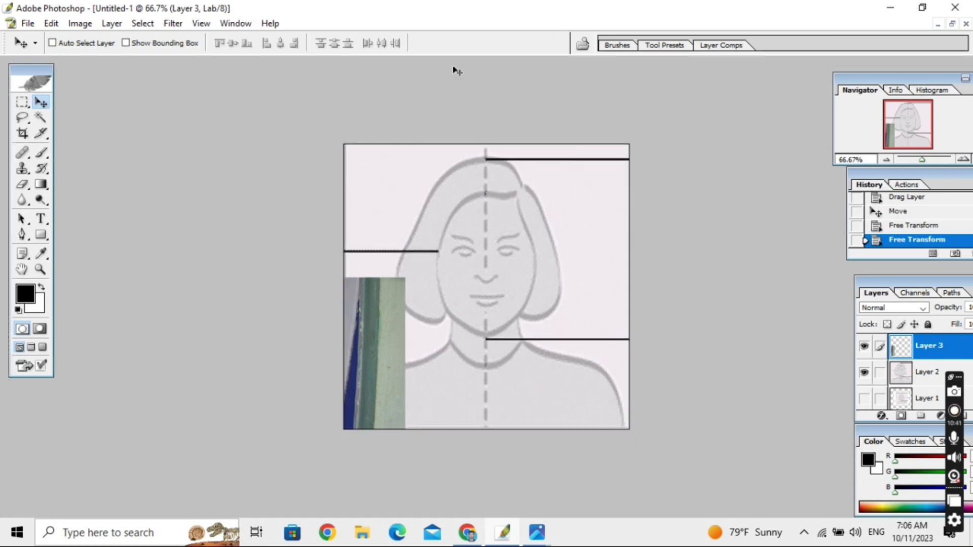
key(ctrl+r)
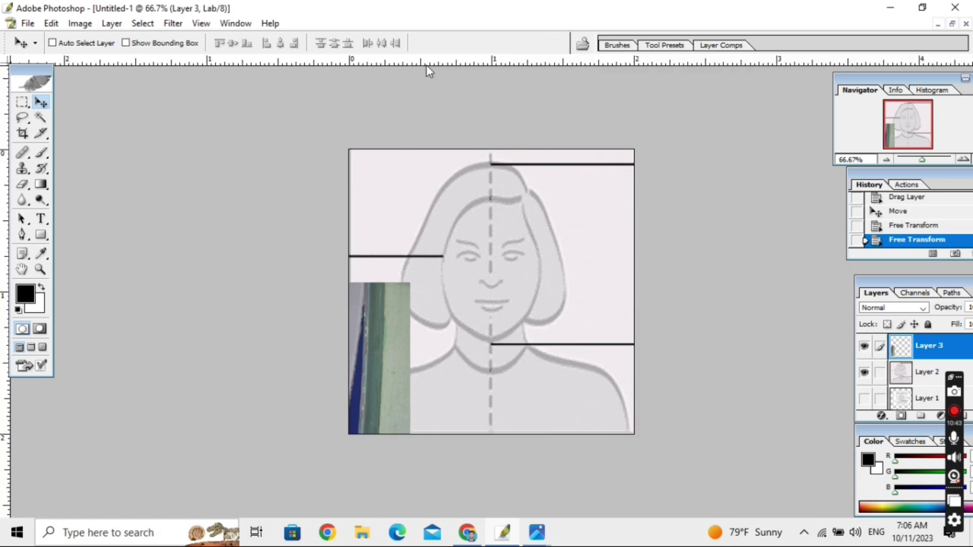
key(ctrl+r)
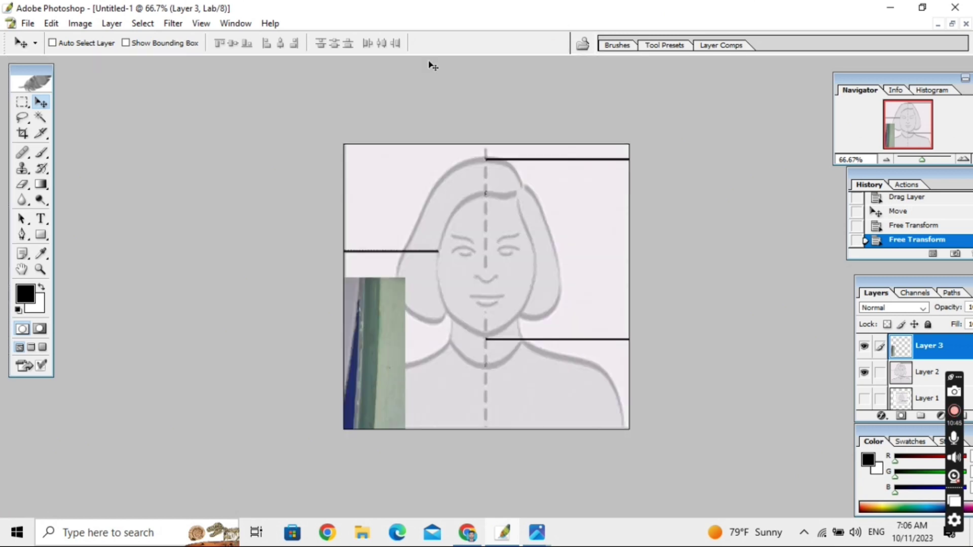
Place horizontal ruler guides on the top-of-head and eye-level lines, then zoom in to check alignment.
key(ctrl+r)
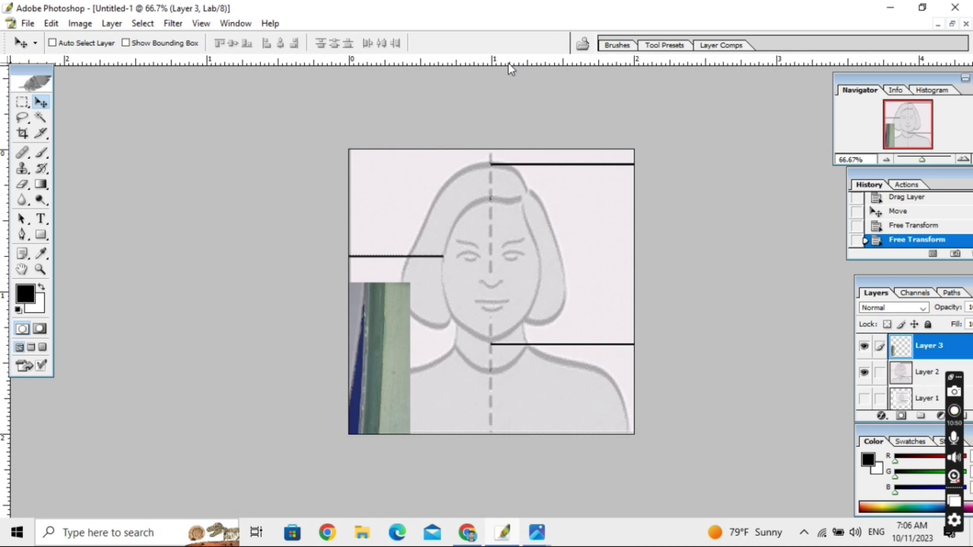
drag(511, 69, 514, 163)
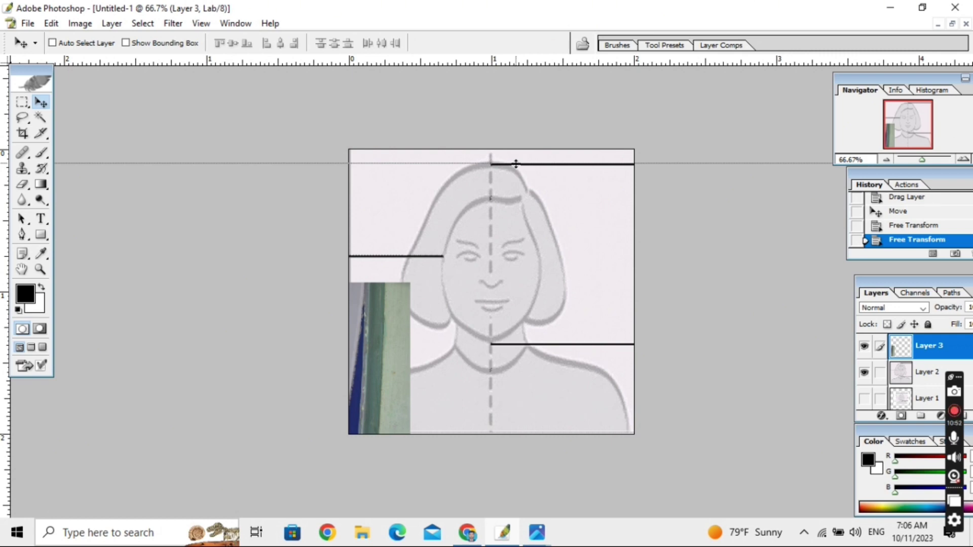
drag(515, 163, 515, 164)
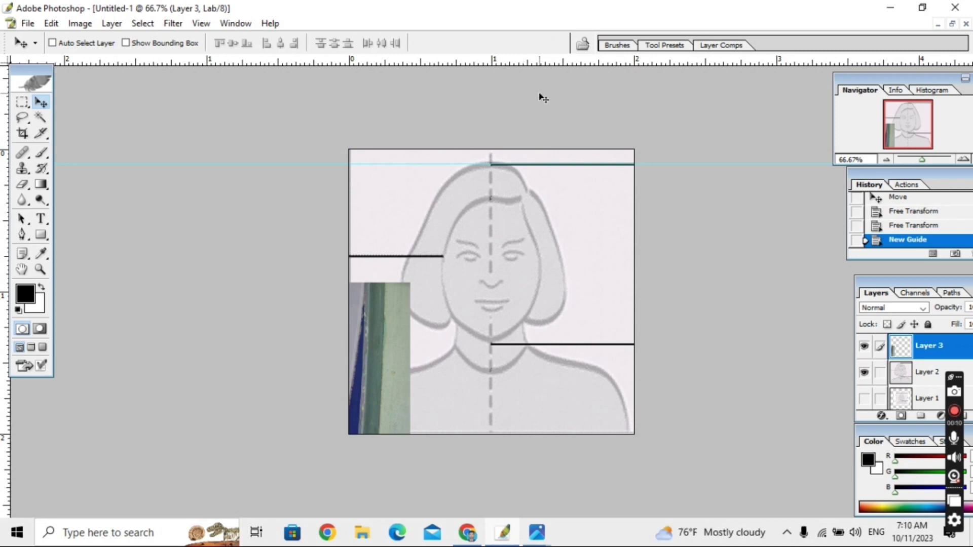
drag(465, 63, 460, 118)
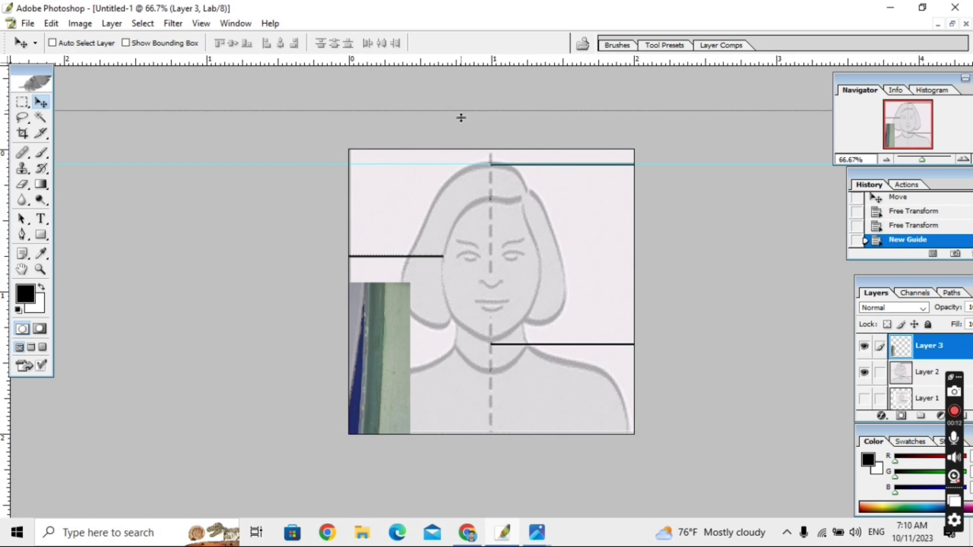
drag(461, 118, 451, 255)
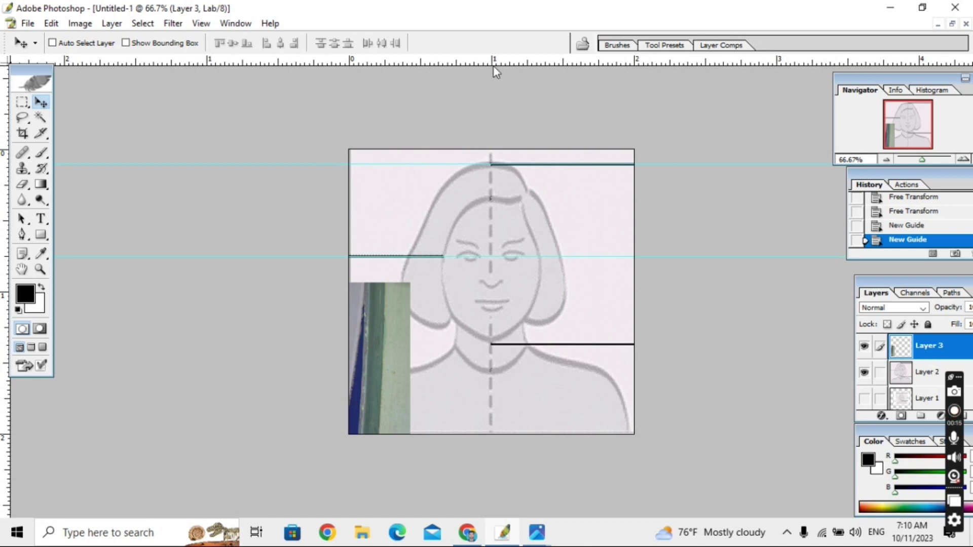
drag(493, 65, 525, 345)
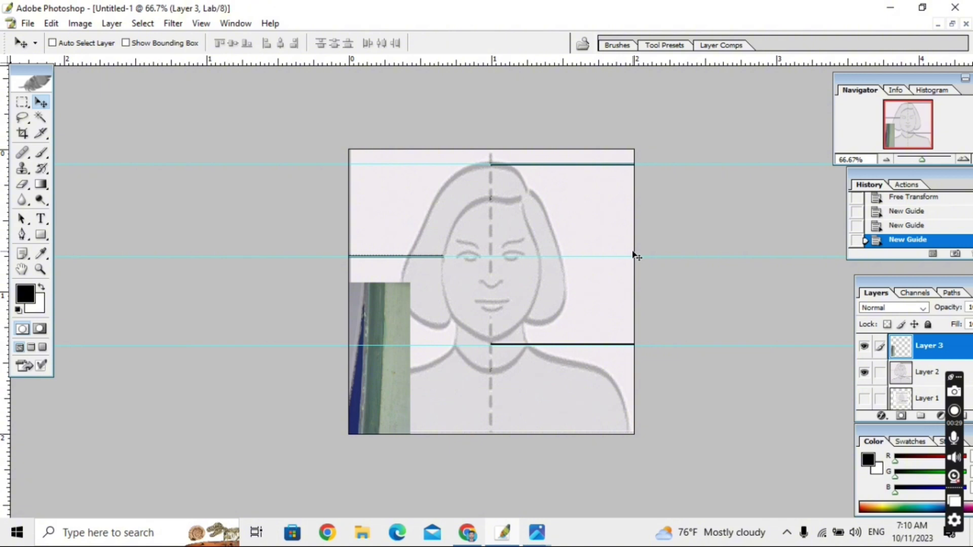
key(ctrl+plus)
key(ctrl+plus)
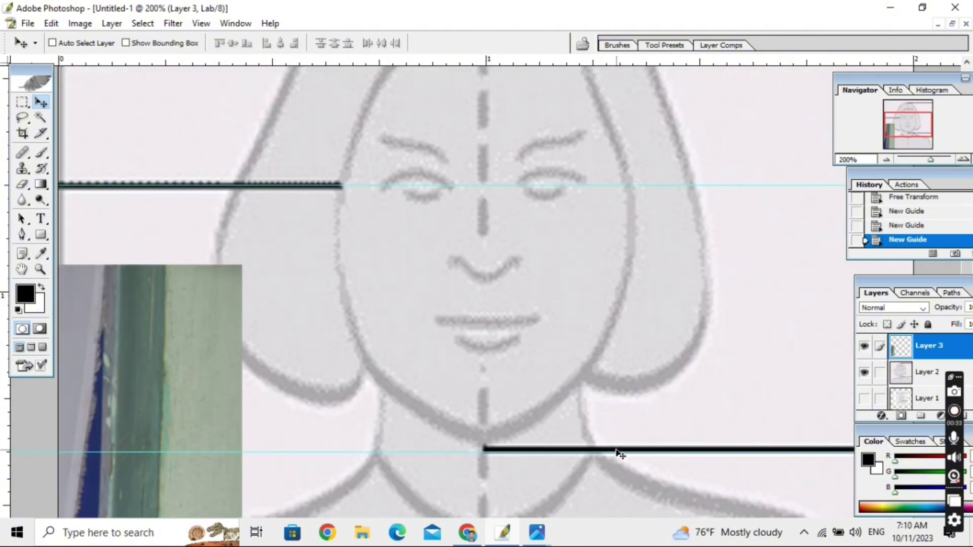
Align the lower guide with the chin line and move the photo up over the template.
drag(621, 451, 622, 448)
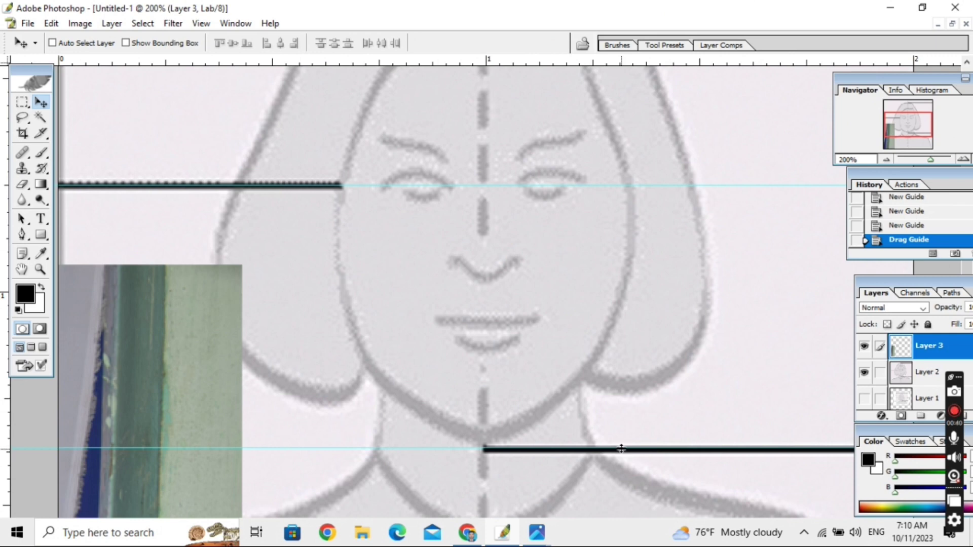
drag(621, 450, 621, 449)
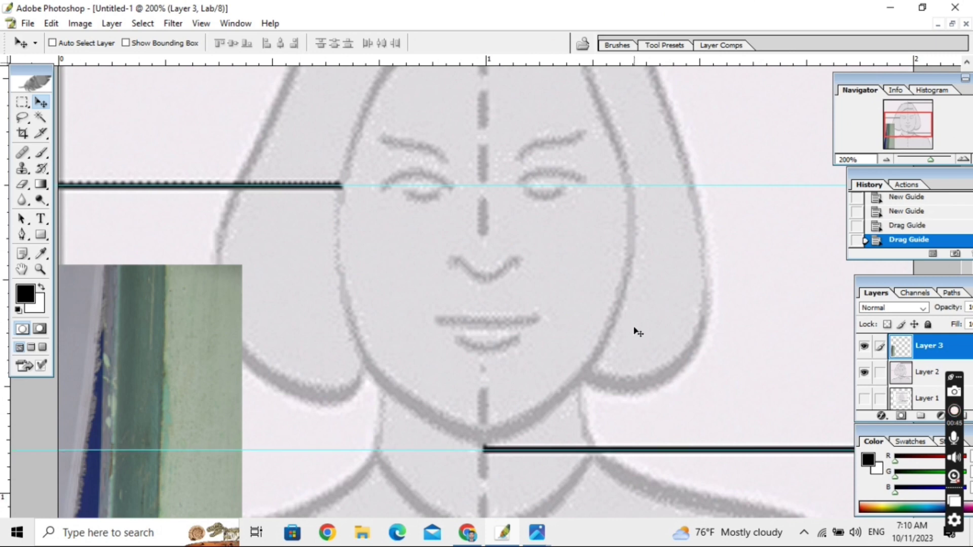
key(ctrl+minus)
key(ctrl+minus)
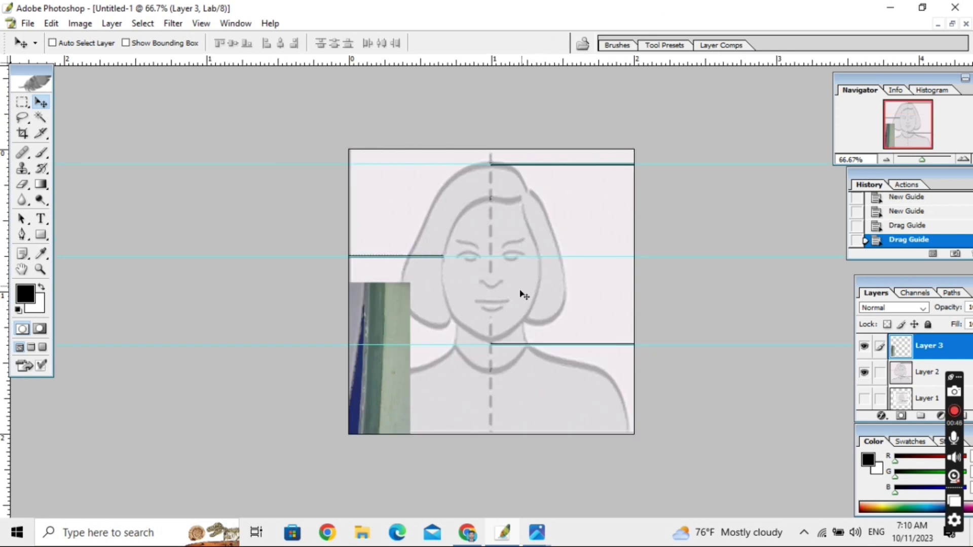
mouse_move(377, 375)
mouse_down()
mouse_move(580, 232)
mouse_move(577, 222)
mouse_up()
Enlarge the photo in Free Transform to about 154%, shifting it toward the guides.
key(ctrl+t)
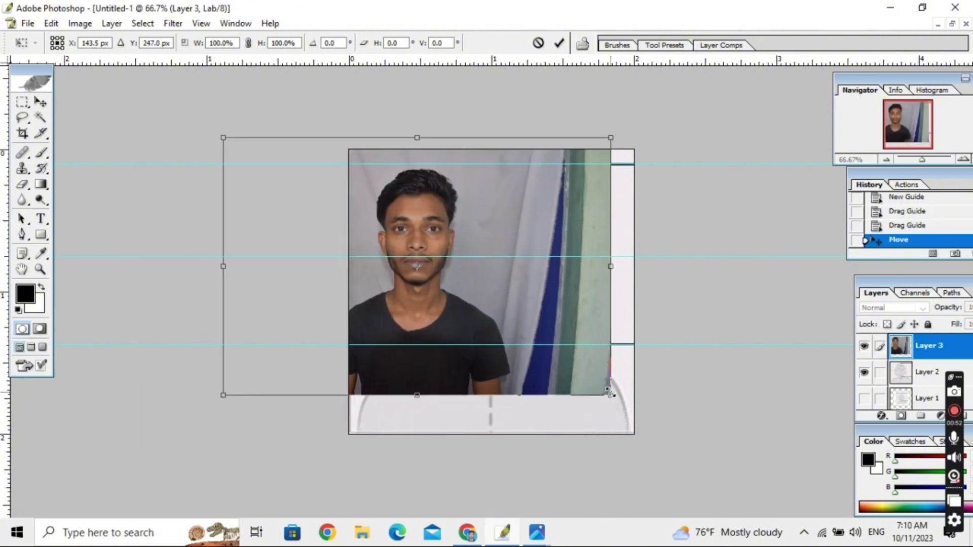
drag(609, 391, 701, 474)
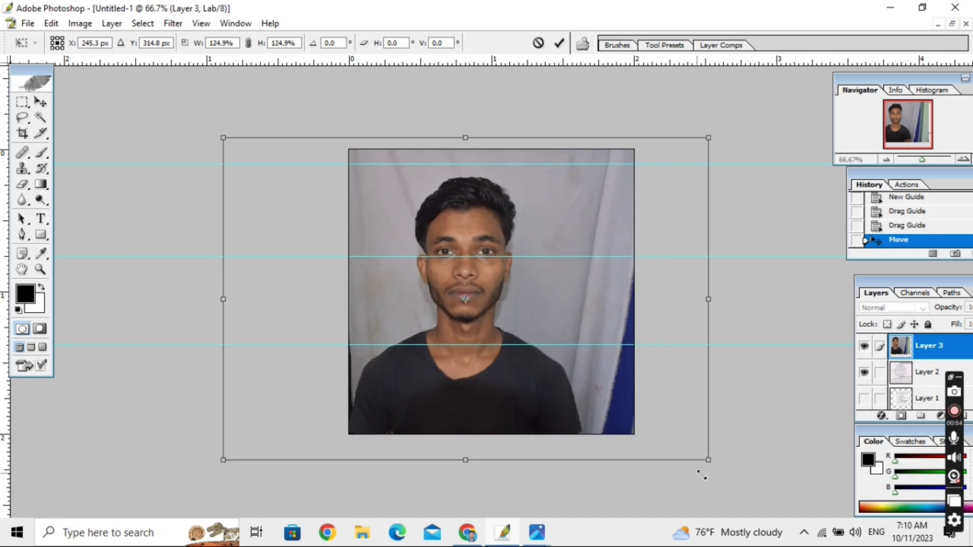
drag(544, 316, 553, 304)
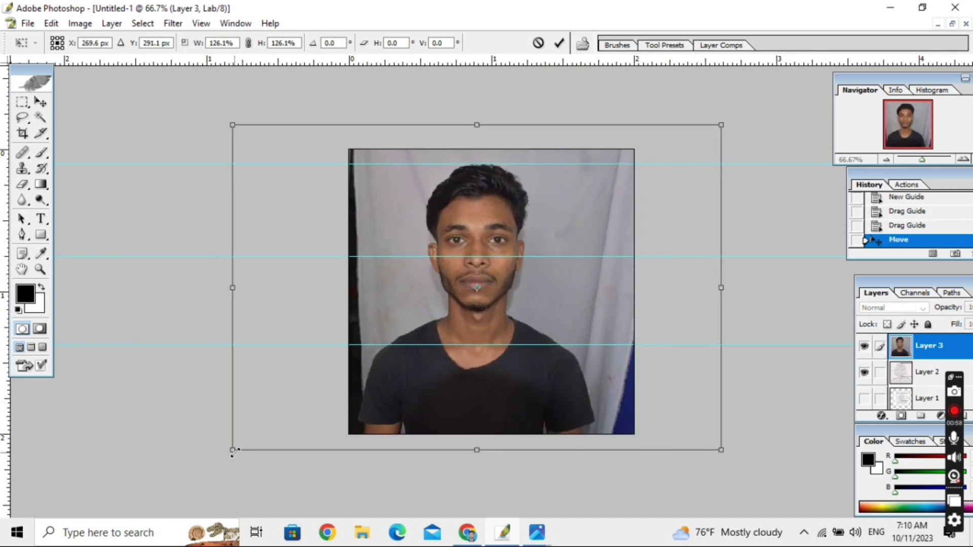
drag(233, 450, 171, 491)
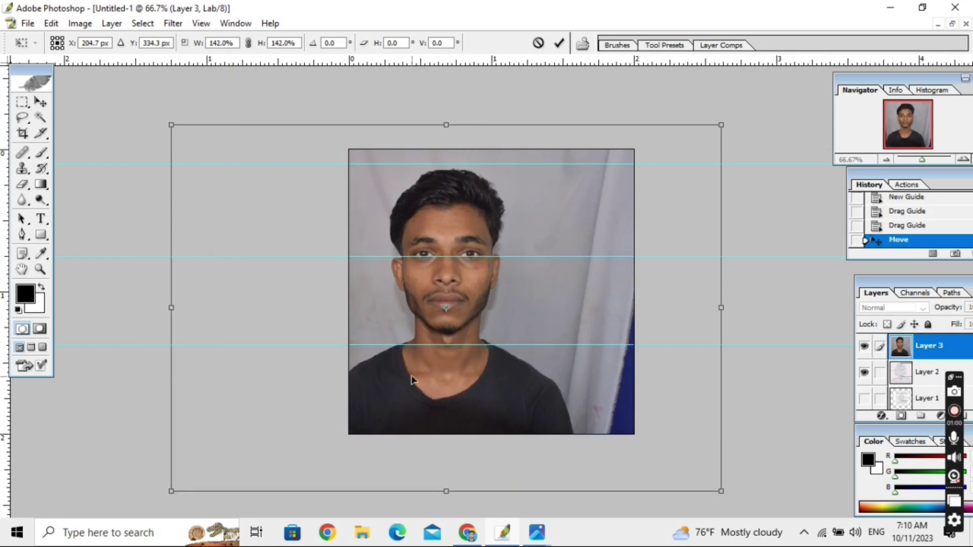
drag(412, 380, 424, 376)
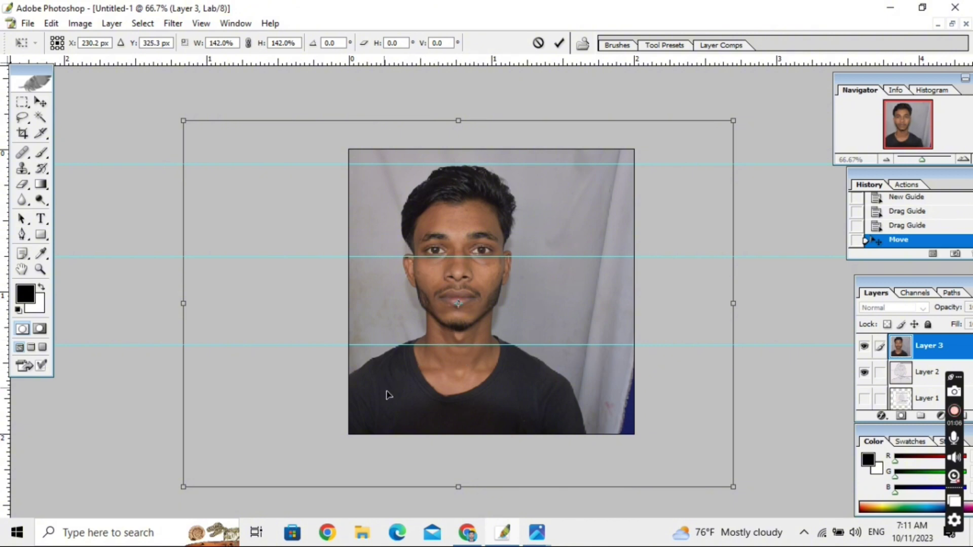
drag(733, 487, 777, 518)
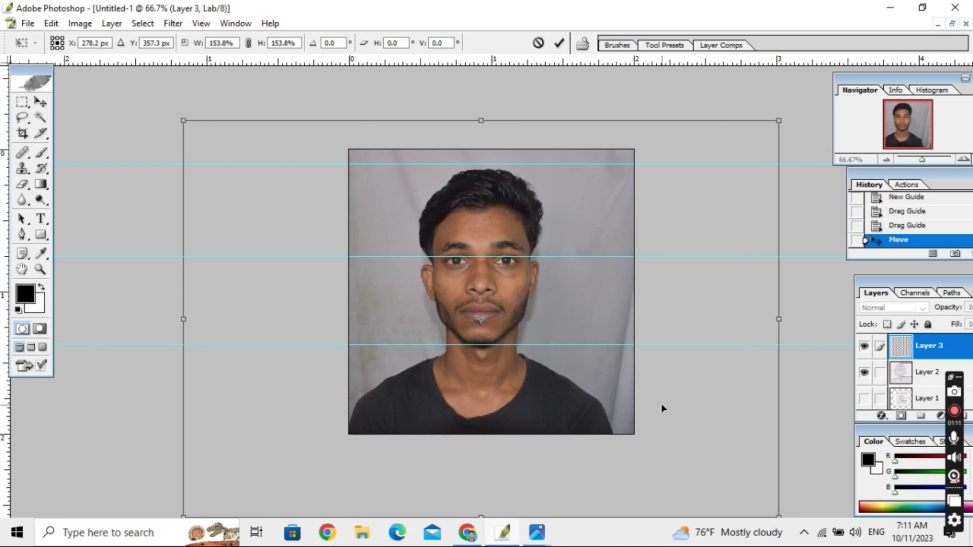
drag(663, 406, 656, 397)
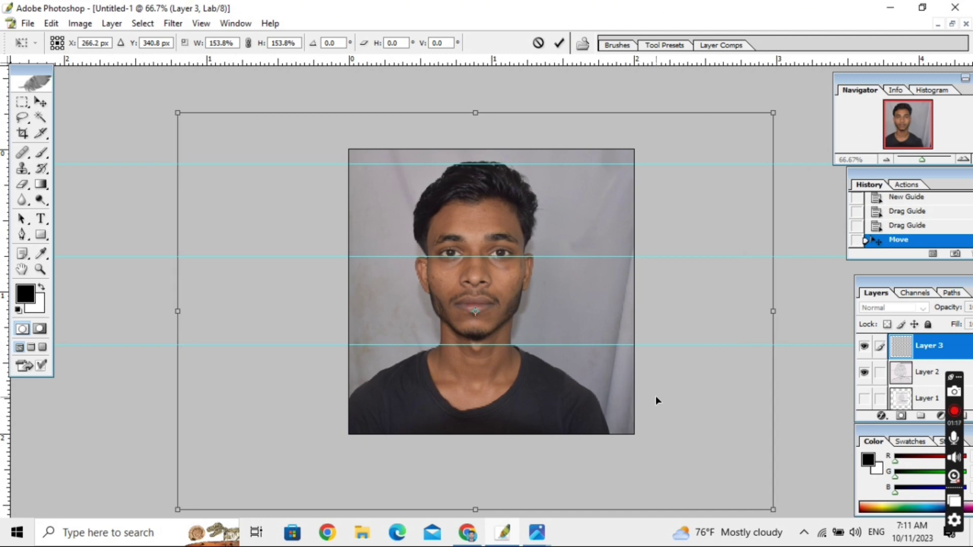
drag(656, 399, 655, 401)
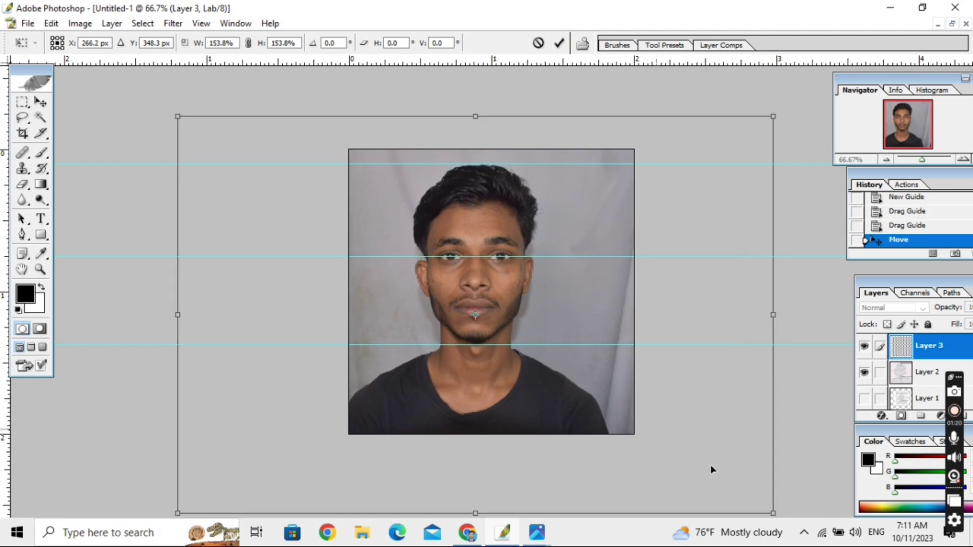
Fine-tune the photo to about 159%, nudge it 3 px left, and apply the transformation.
drag(772, 513, 779, 517)
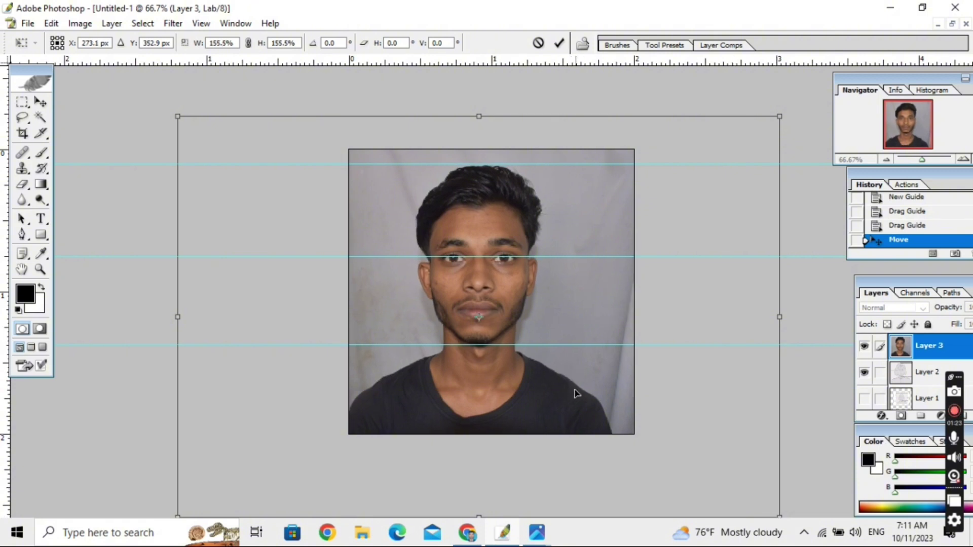
drag(577, 399, 579, 395)
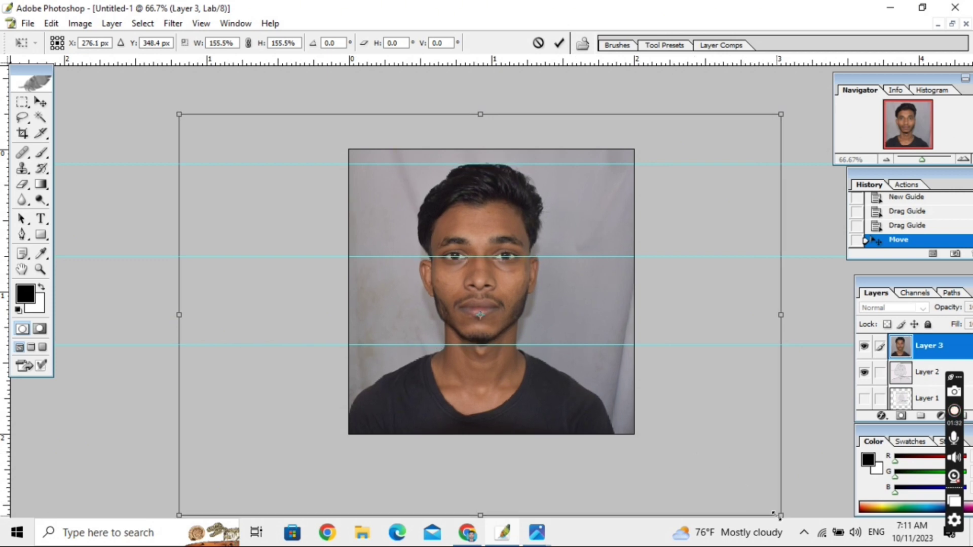
drag(774, 514, 782, 521)
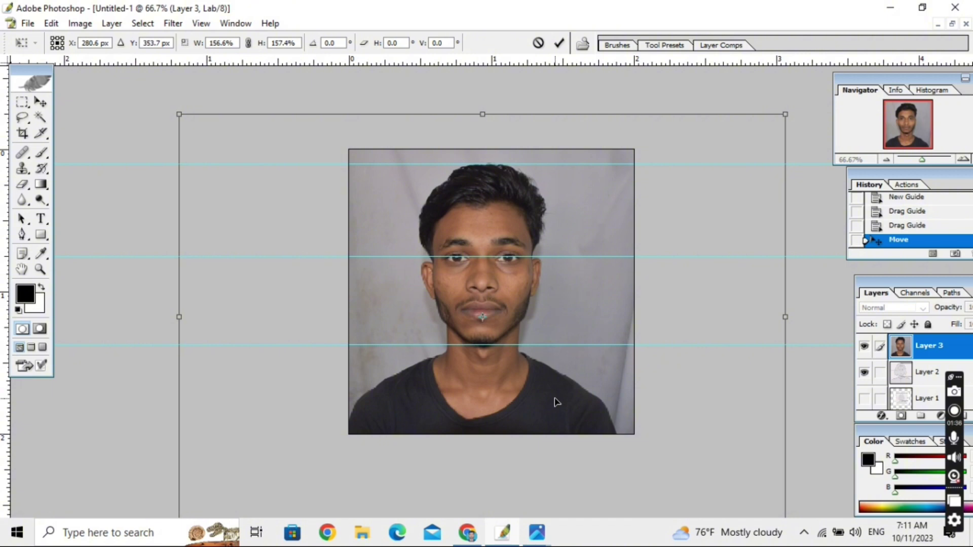
drag(557, 402, 538, 403)
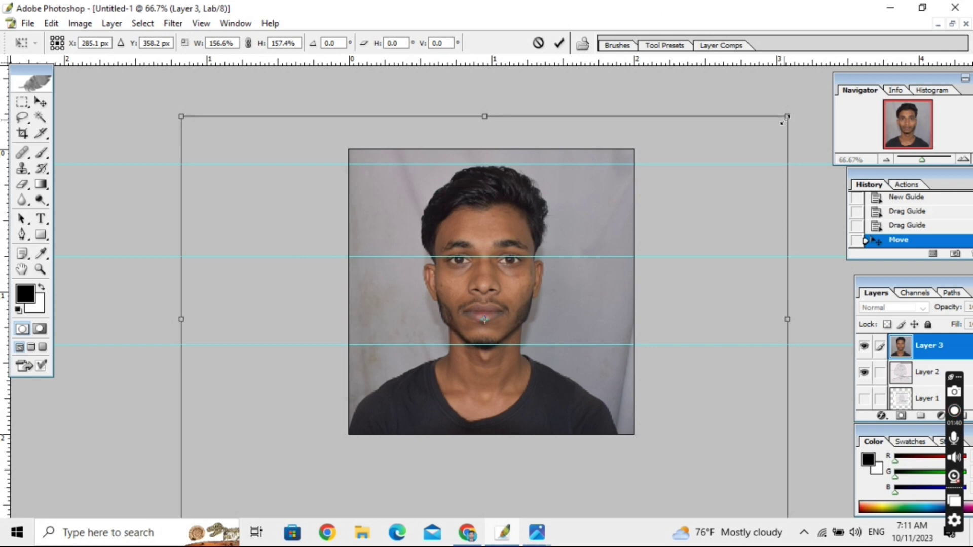
drag(785, 121, 789, 113)
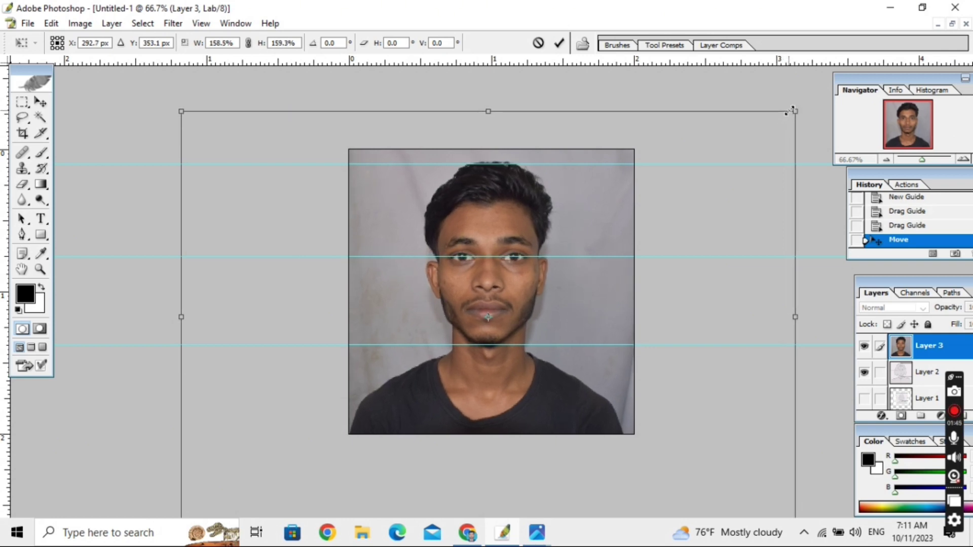
key(Left)
key(Left)
key(Left)
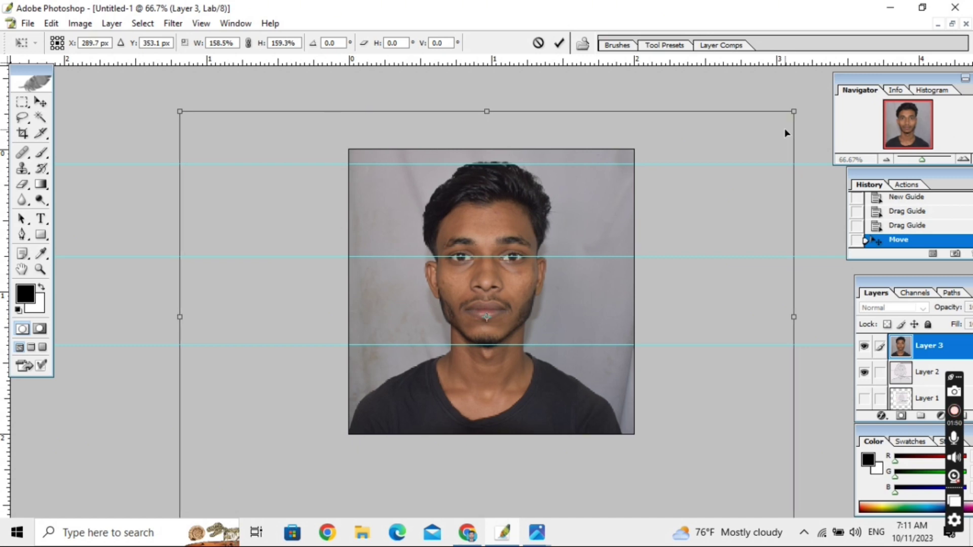
click(42, 102)
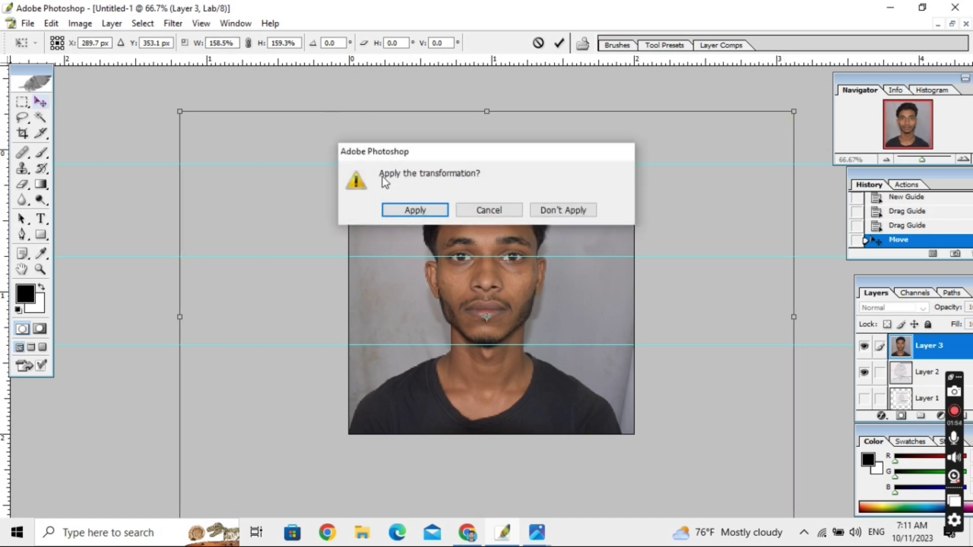
click(426, 209)
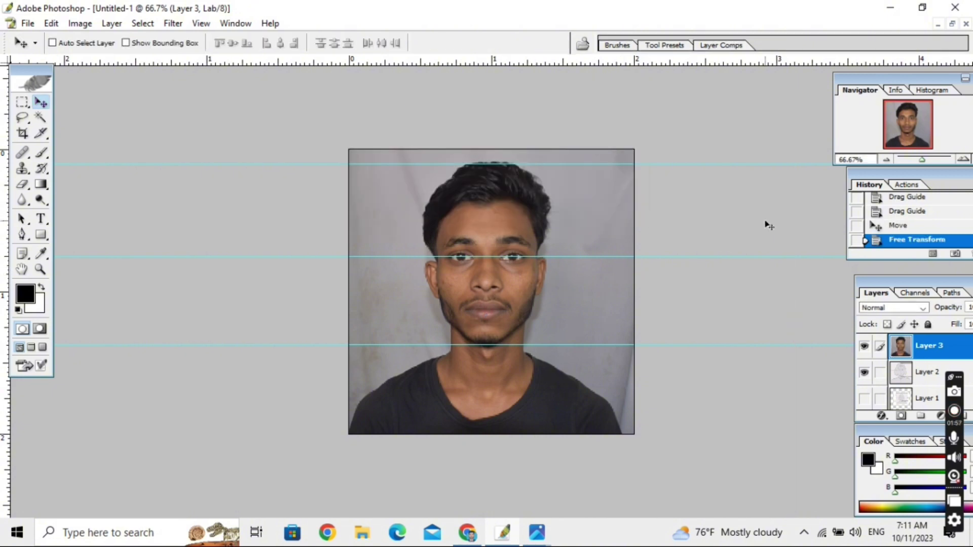
Zoom out to view the whole canvas, zoom back in, and open Curves with Ctrl+M.
key(ctrl+minus)
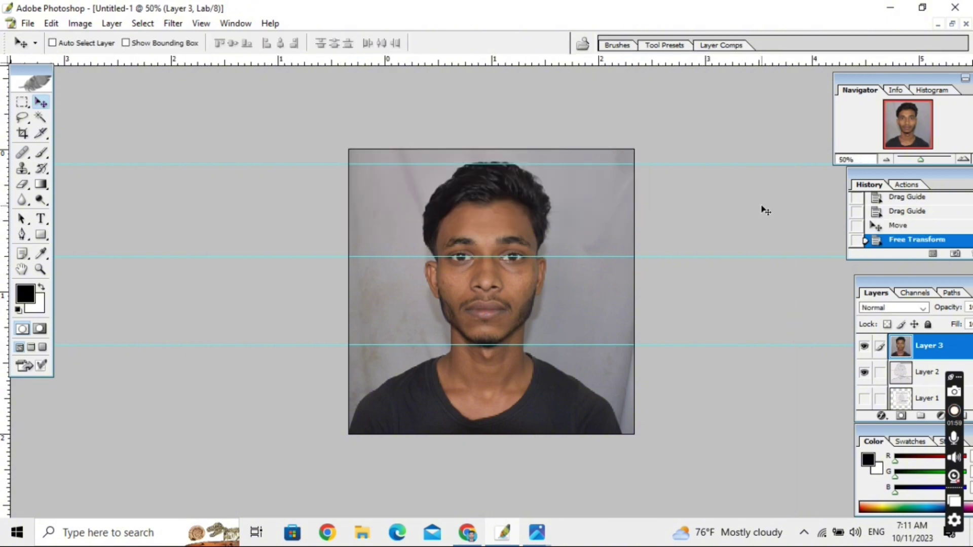
key(ctrl+minus)
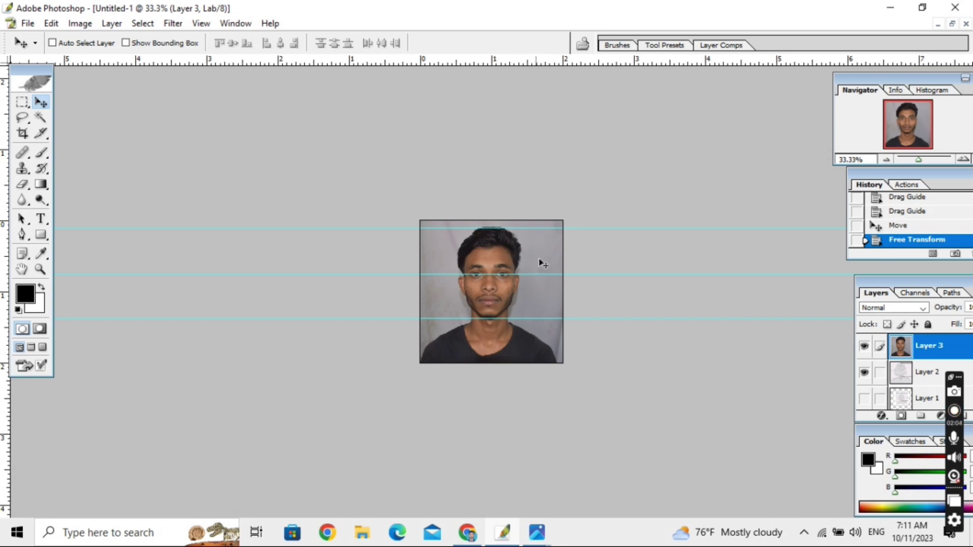
key(ctrl+plus)
key(ctrl+plus)
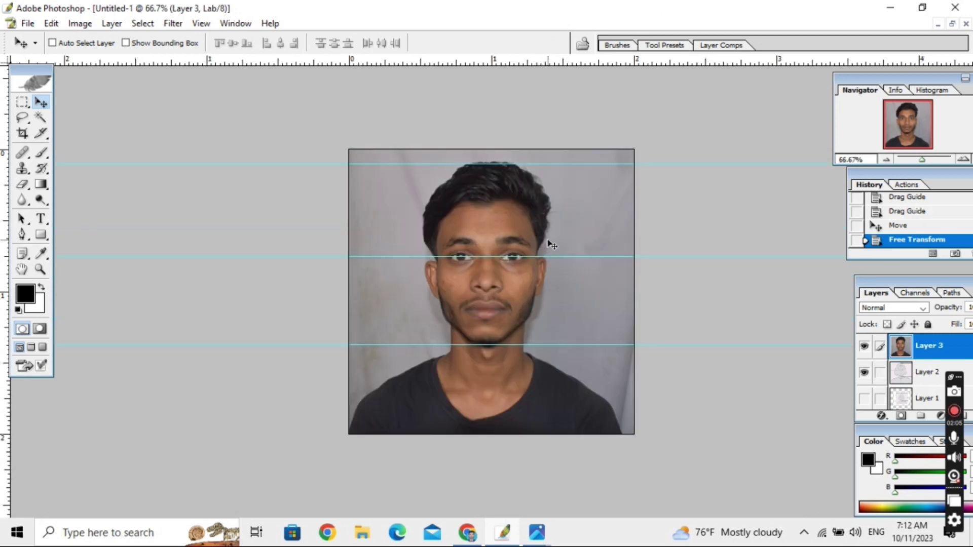
key(ctrl+m)
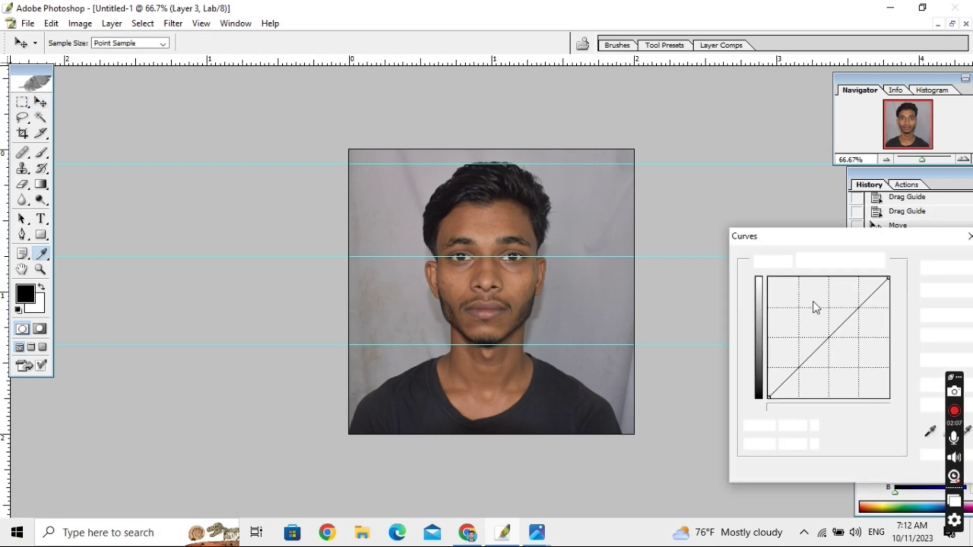
Raise a Curves point to output 65 to brighten the photo, then tile both documents side by side.
click(832, 331)
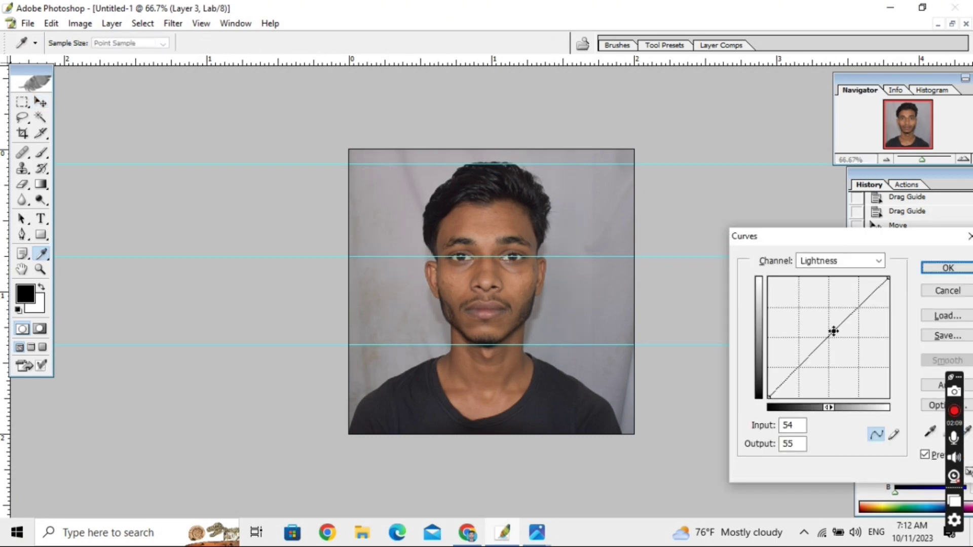
drag(833, 331, 835, 319)
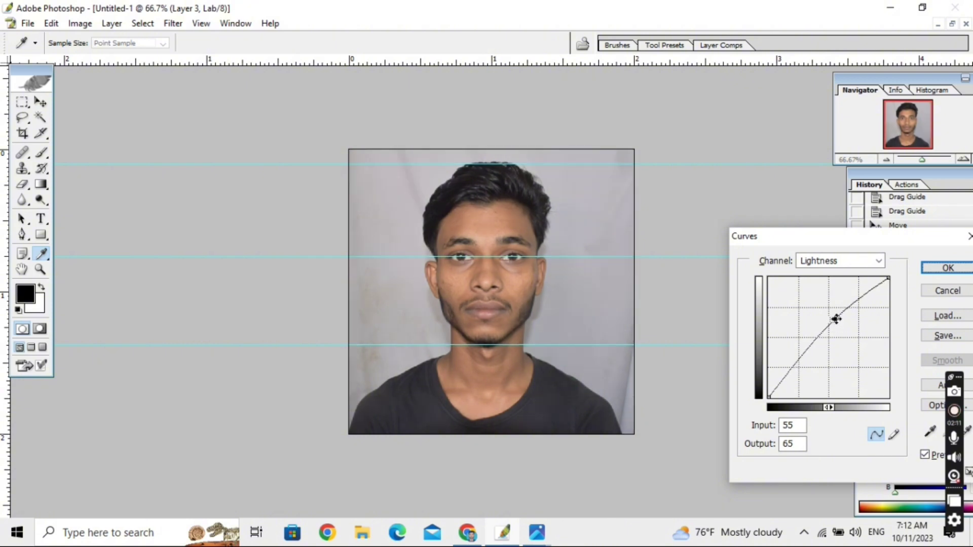
drag(836, 318, 838, 320)
click(957, 268)
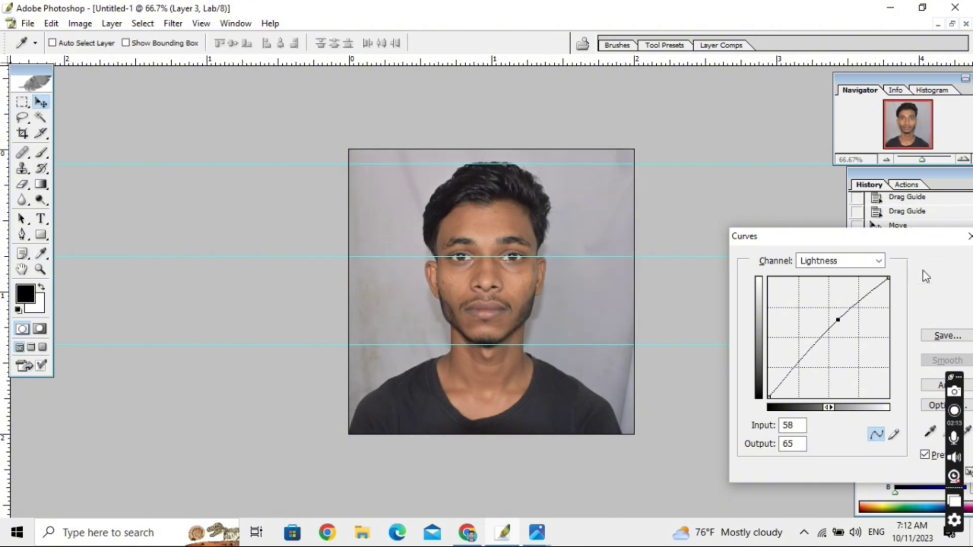
click(952, 24)
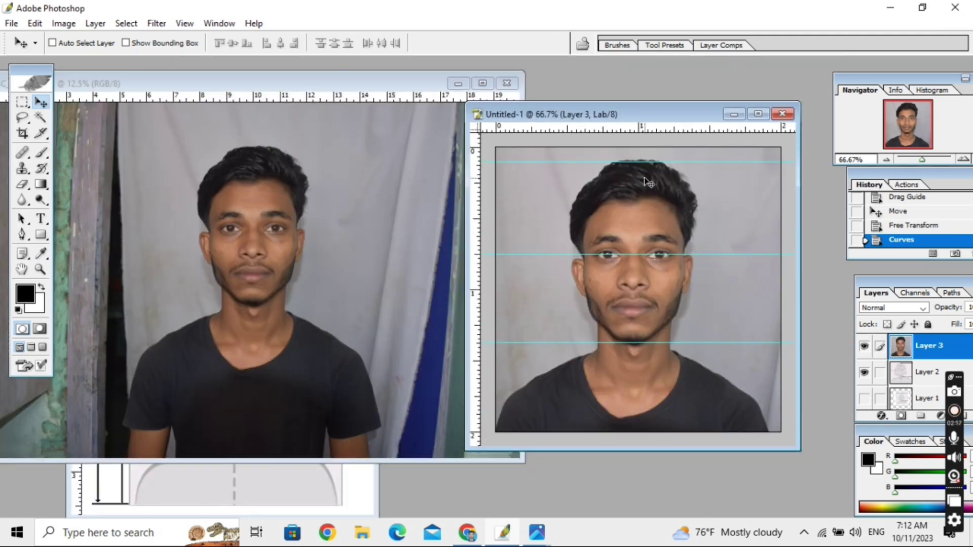
Zoom the Untitled-1 document out to 50%.
key(ctrl+minus)
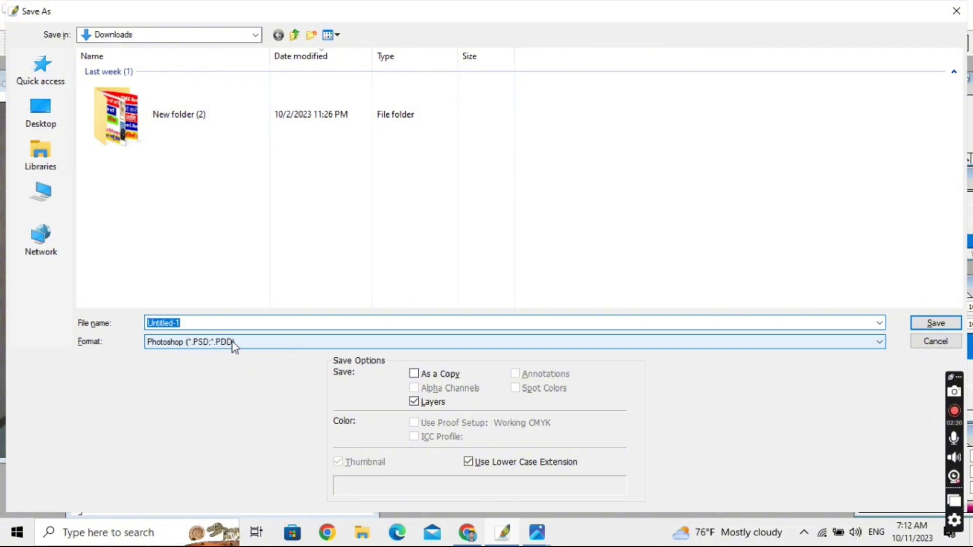
Save Untitled-1 in Downloads as Photoshop PSD with Maximize compatibility confirmed.
click(233, 341)
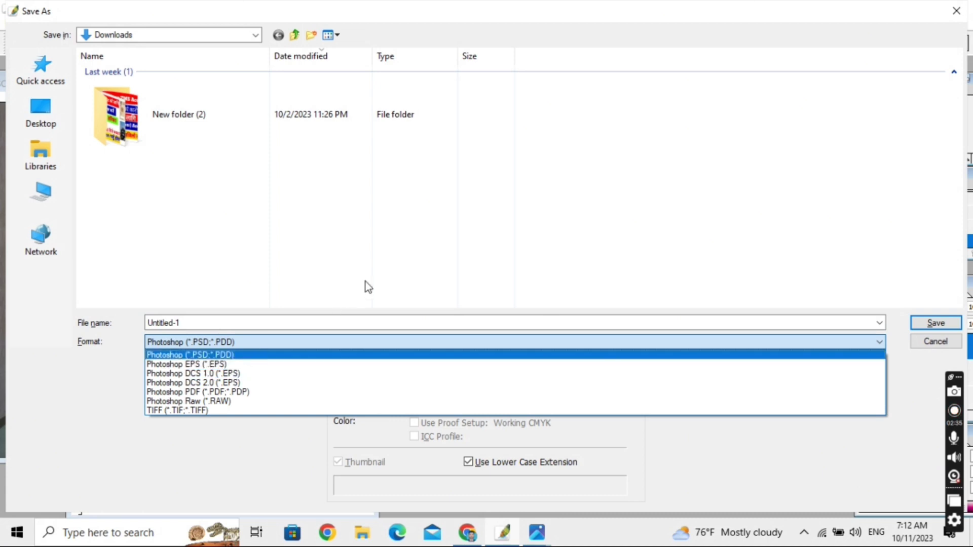
click(272, 342)
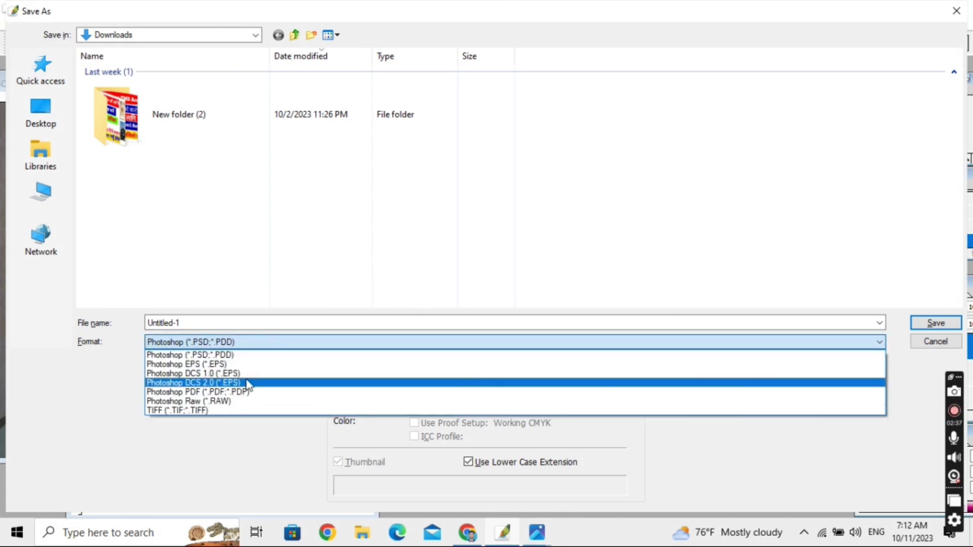
click(278, 333)
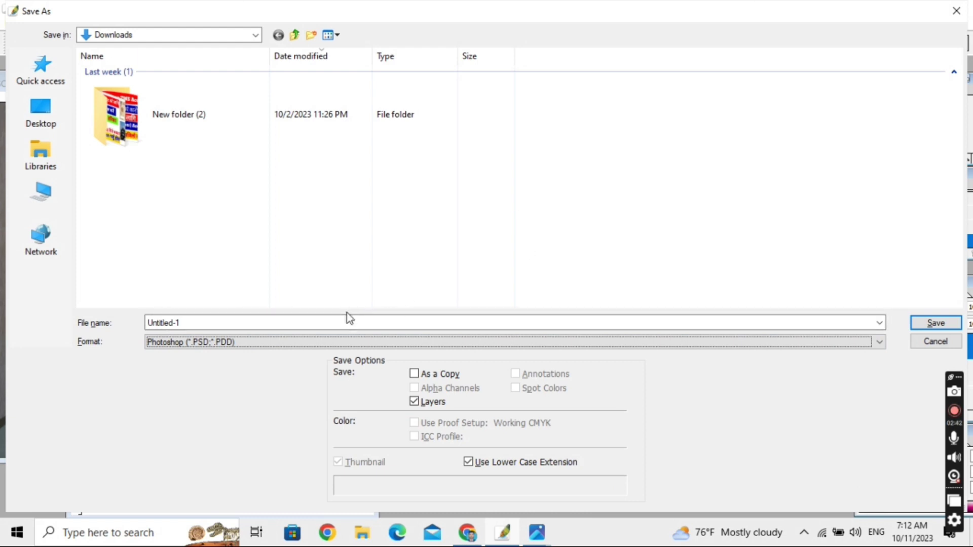
click(358, 319)
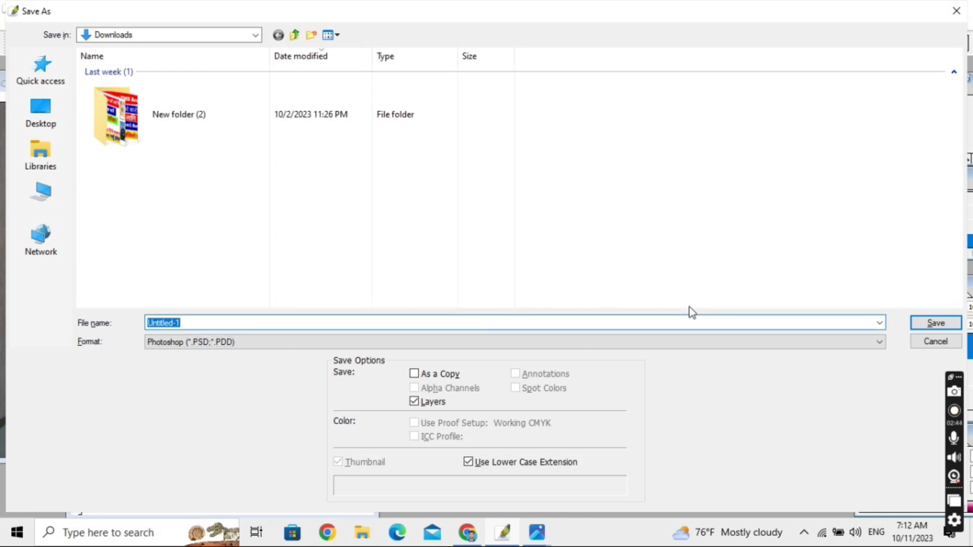
click(937, 323)
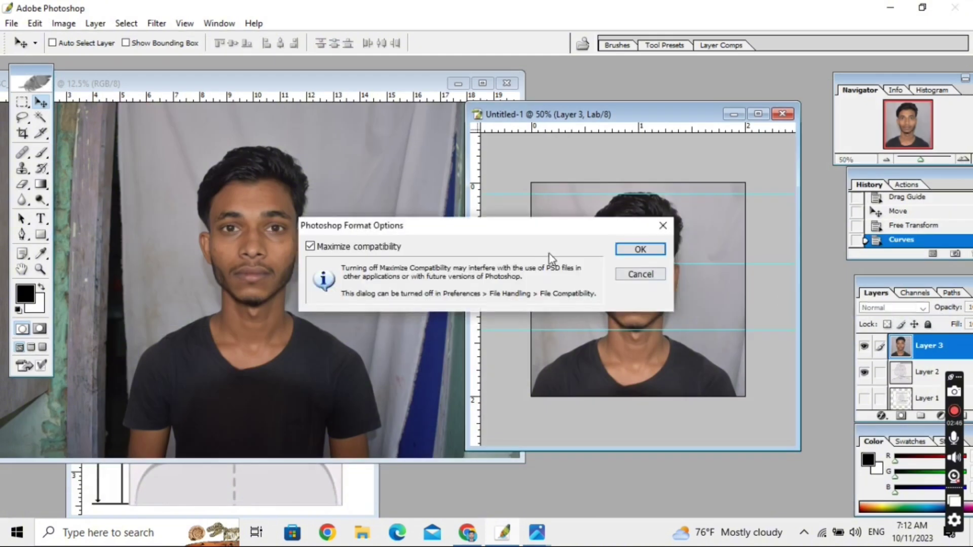
click(642, 257)
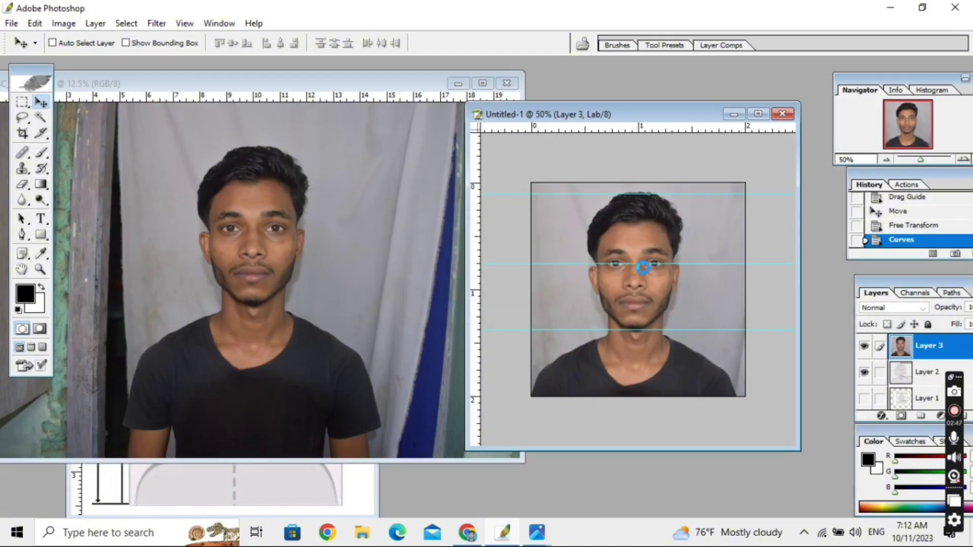